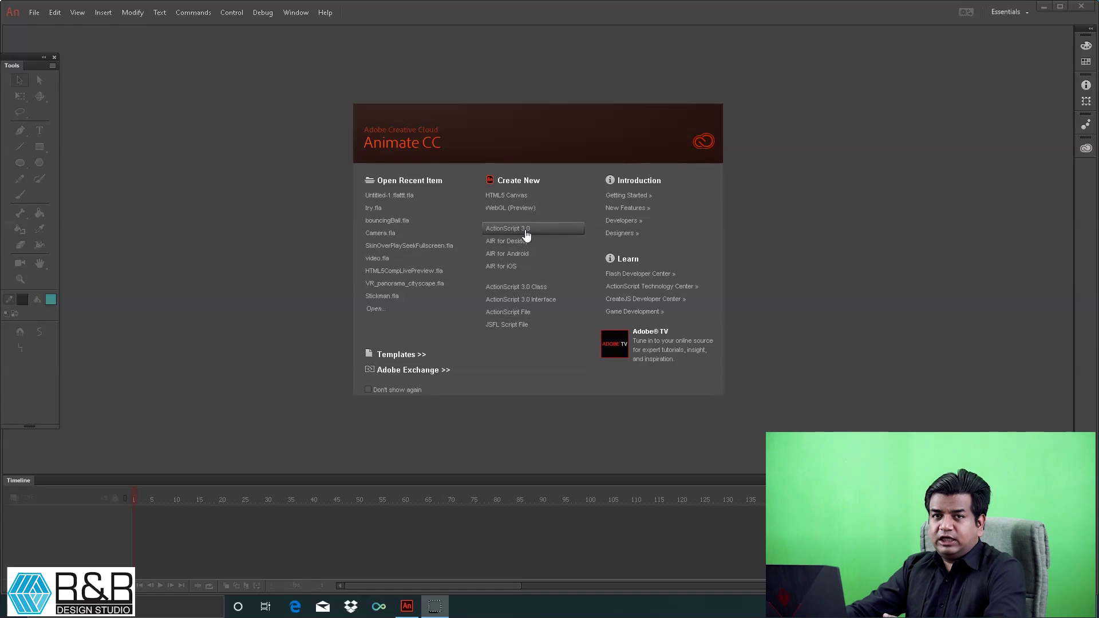
Step: Create a new ActionScript 3.0 document and add Layer_2 above Layer_1
left_click(526, 230)
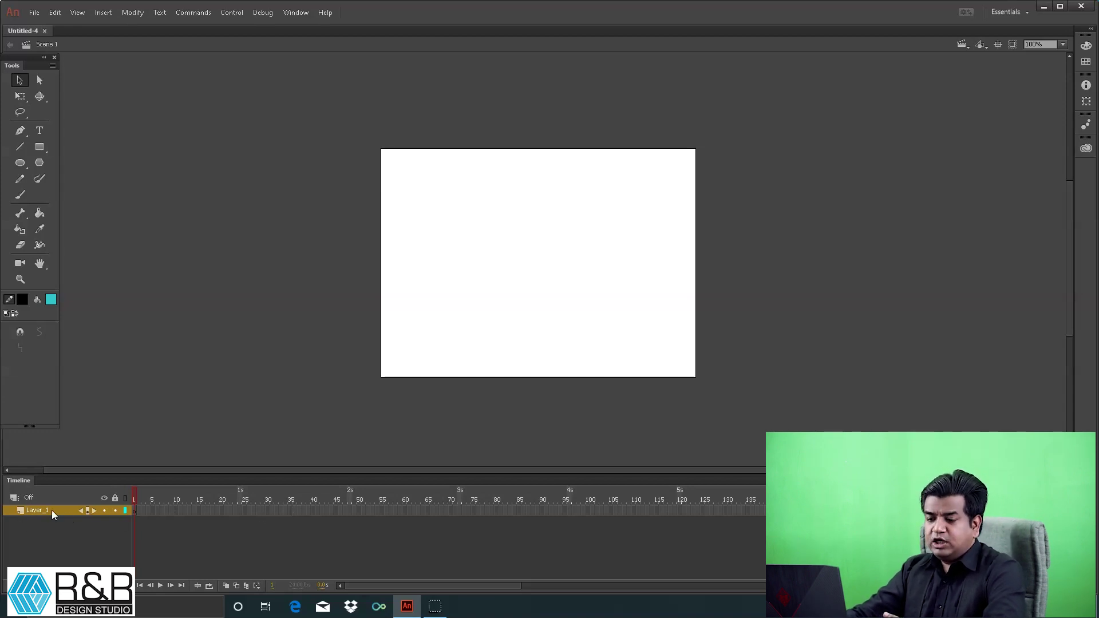
left_click_drag(215, 513, 394, 511)
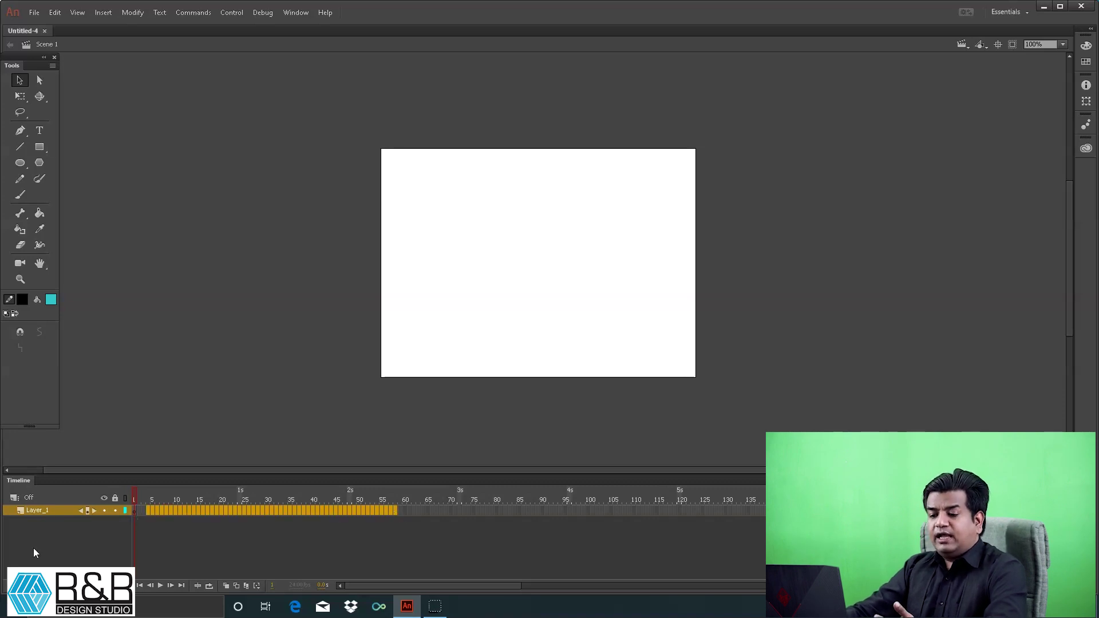
left_click(12, 585)
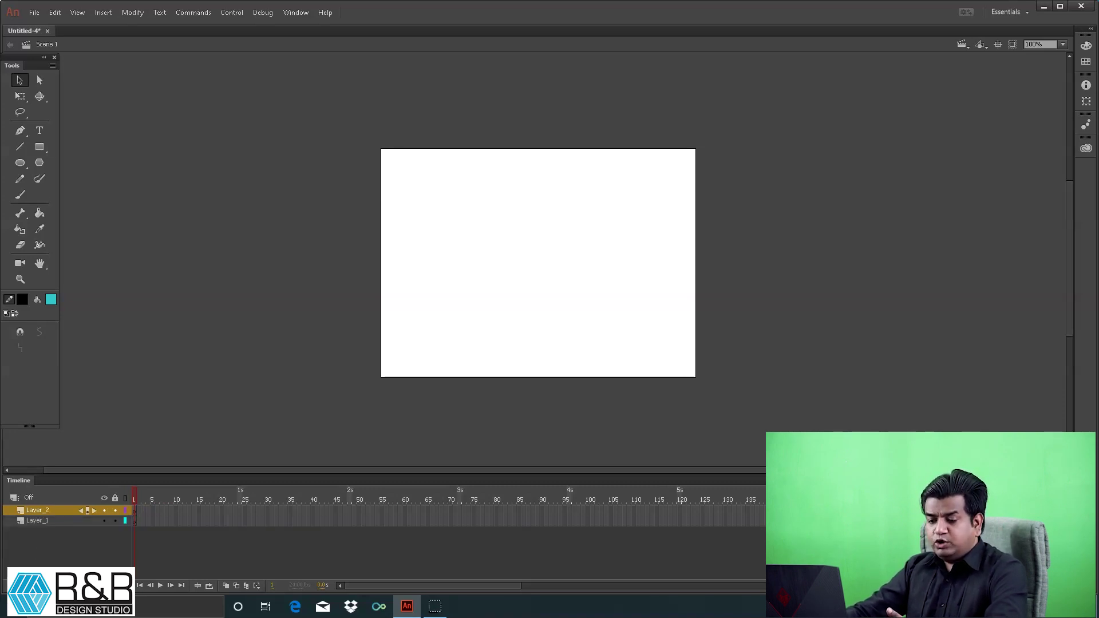
Step: Select frames on Layer_2 and drag a frame along to about frame 23
left_click_drag(158, 511, 417, 507)
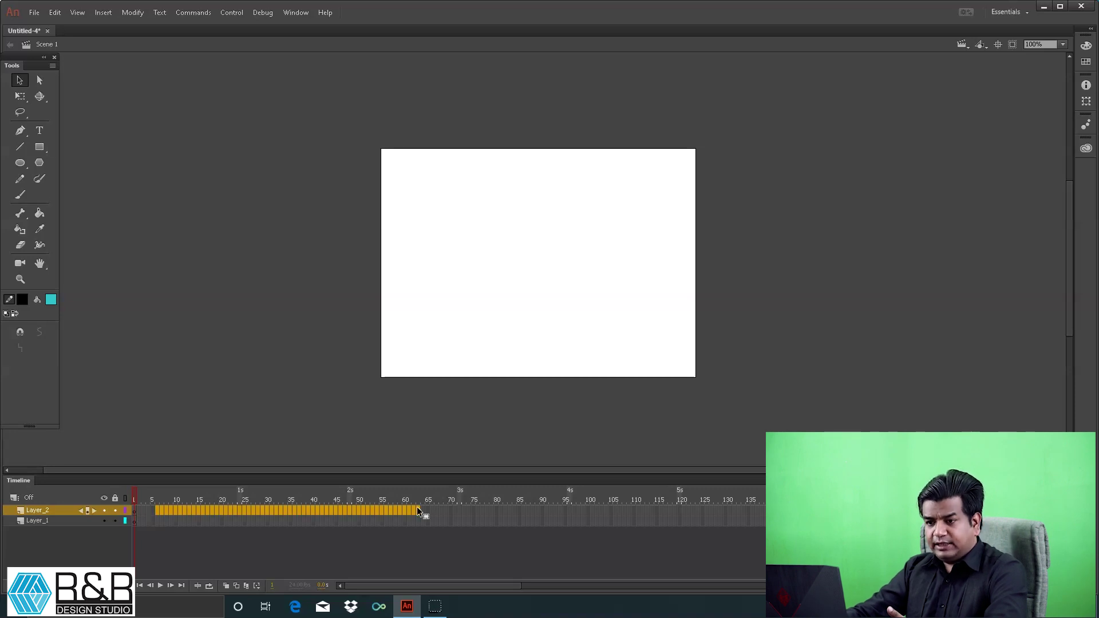
left_click(177, 513)
left_click_drag(178, 513, 262, 510)
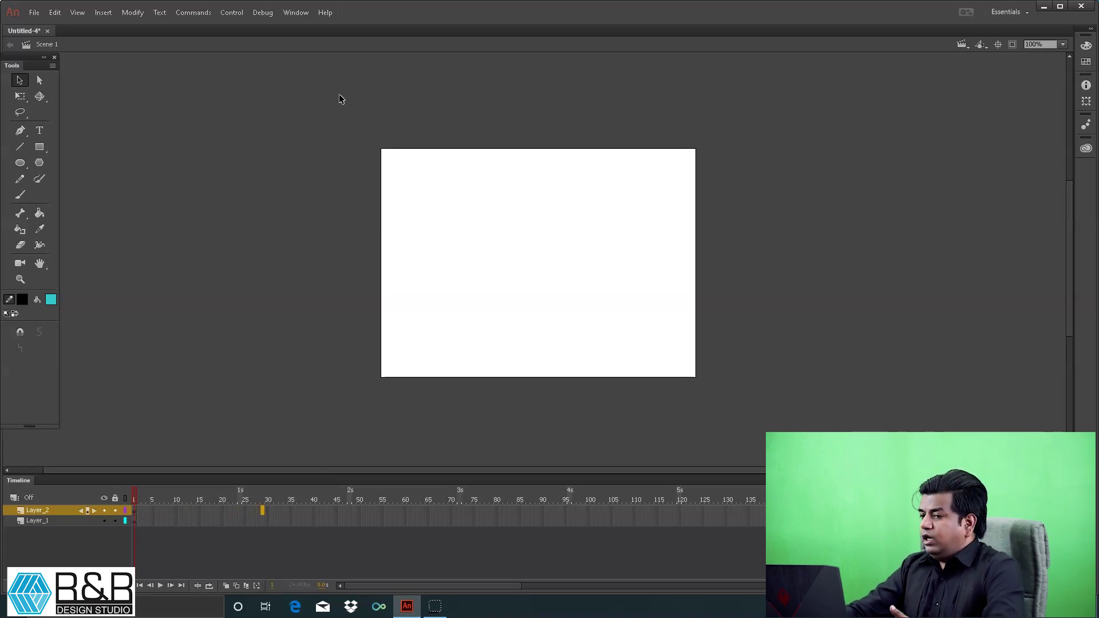
Step: Show the document Properties panel from the Window menu
left_click(296, 12)
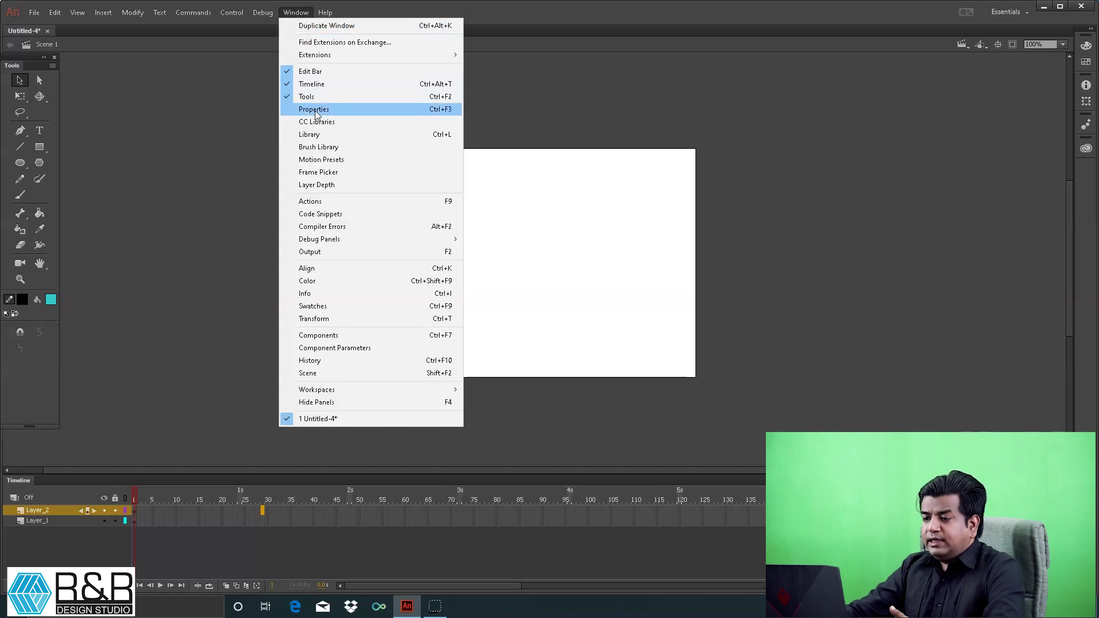
left_click(445, 111)
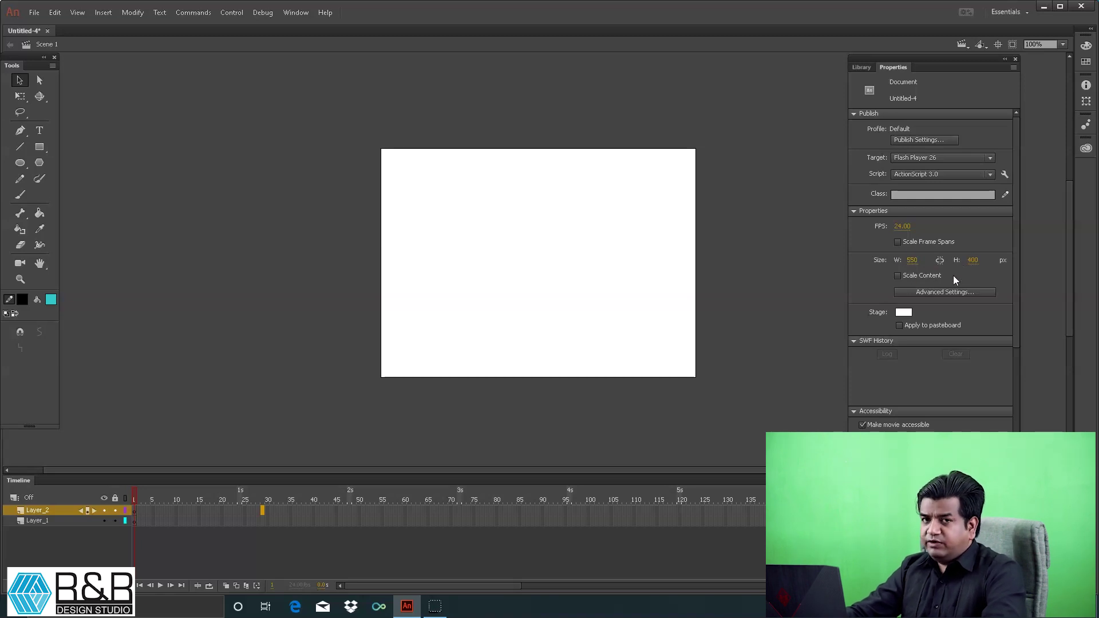
Step: Set the stage width to 1024 and height to 768 in Properties
left_click(913, 261)
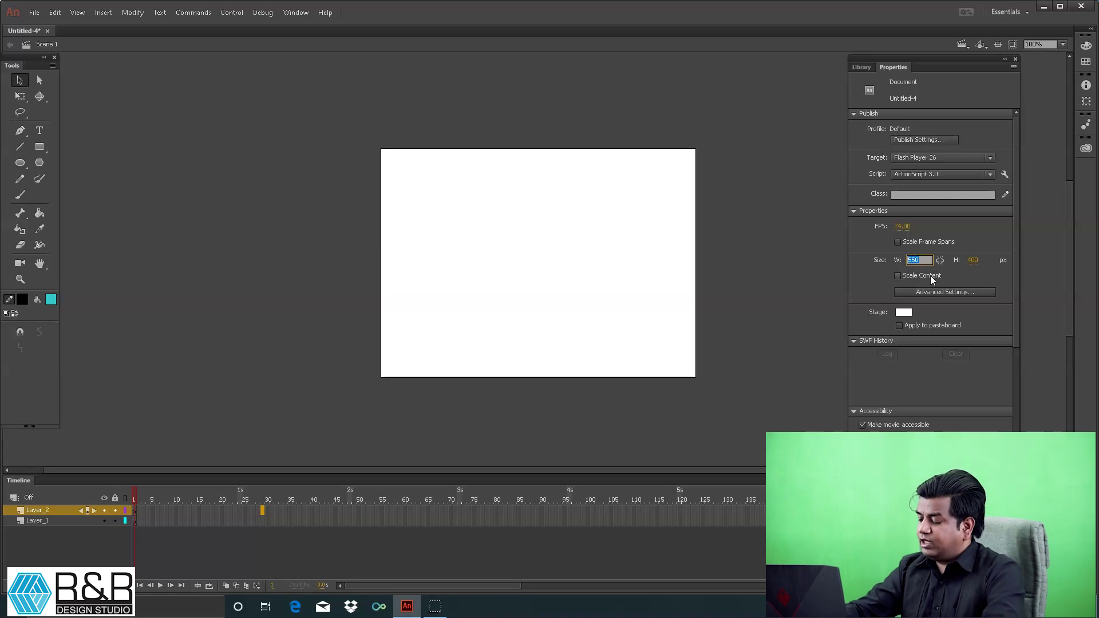
type("1024")
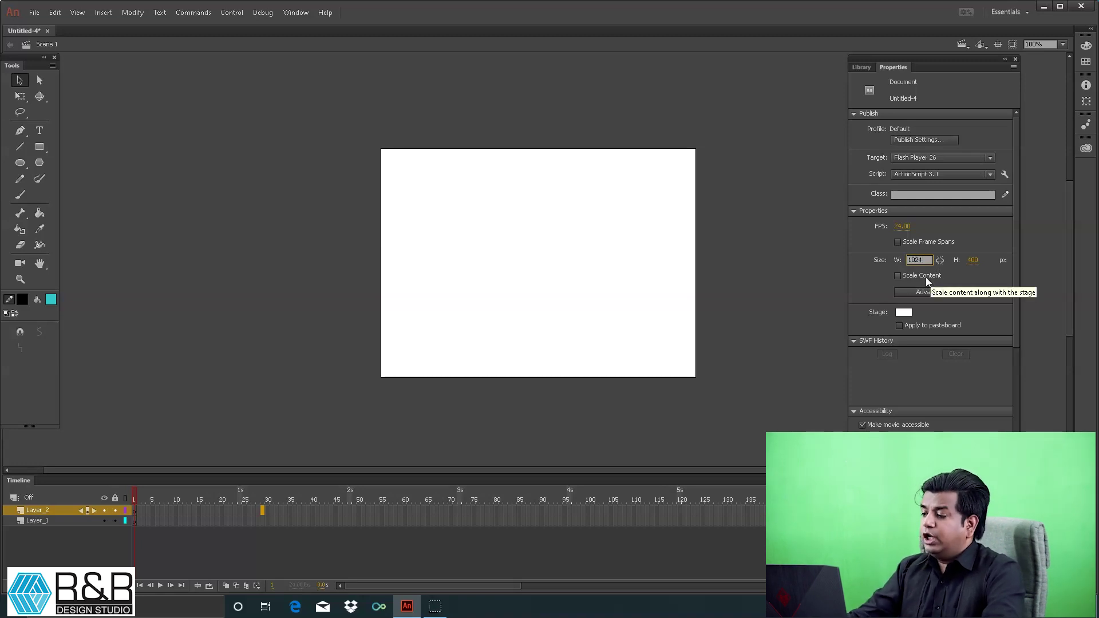
left_click(972, 260)
type("7")
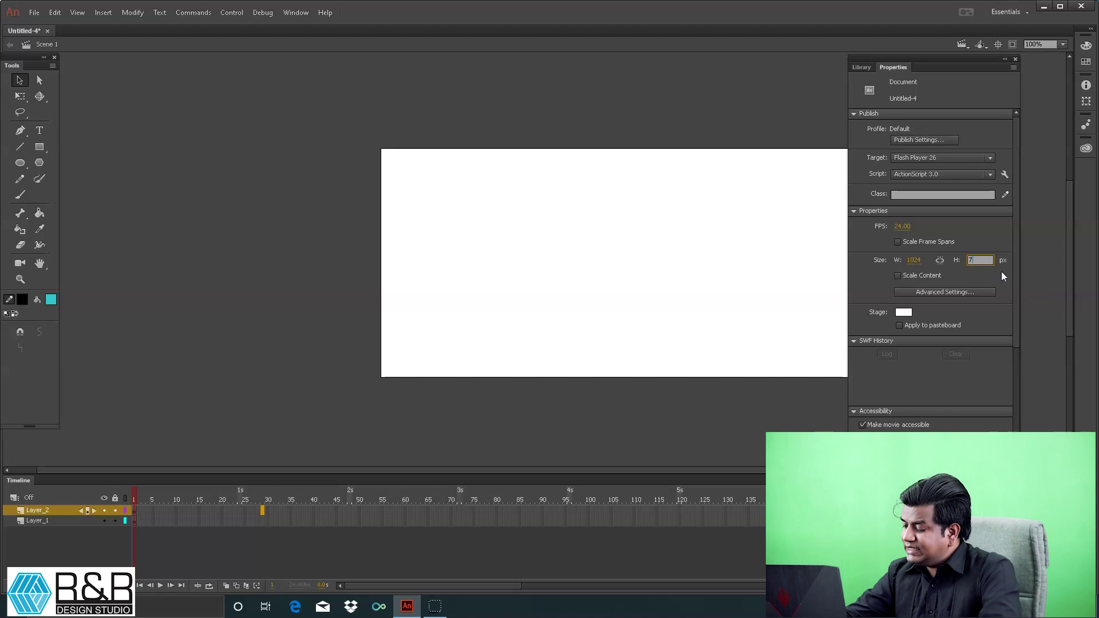
type("68")
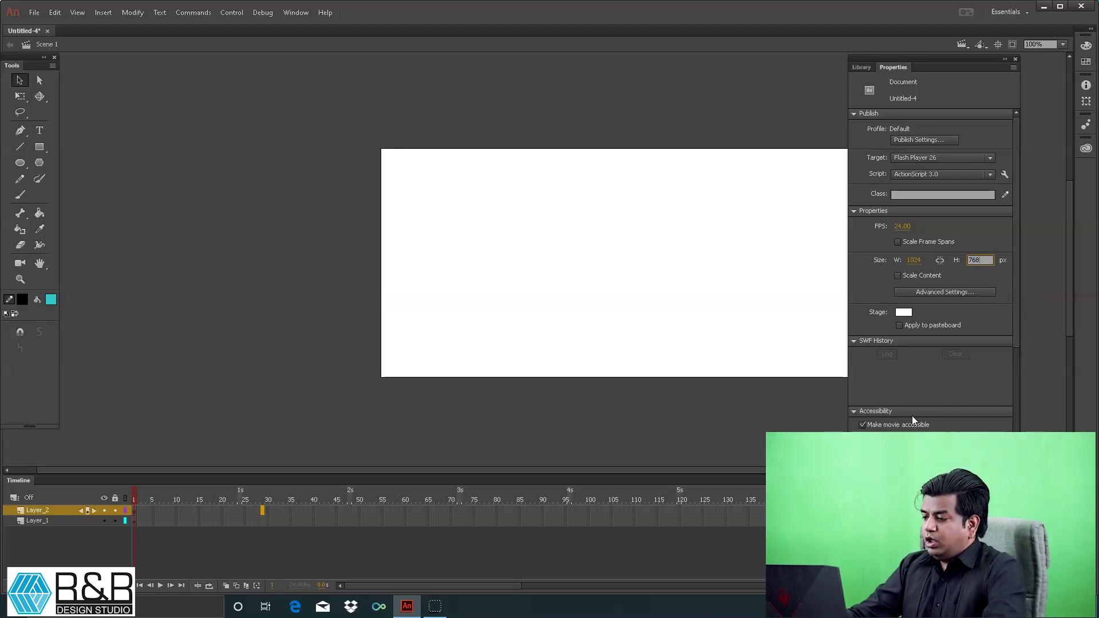
left_click_drag(928, 65, 935, 50)
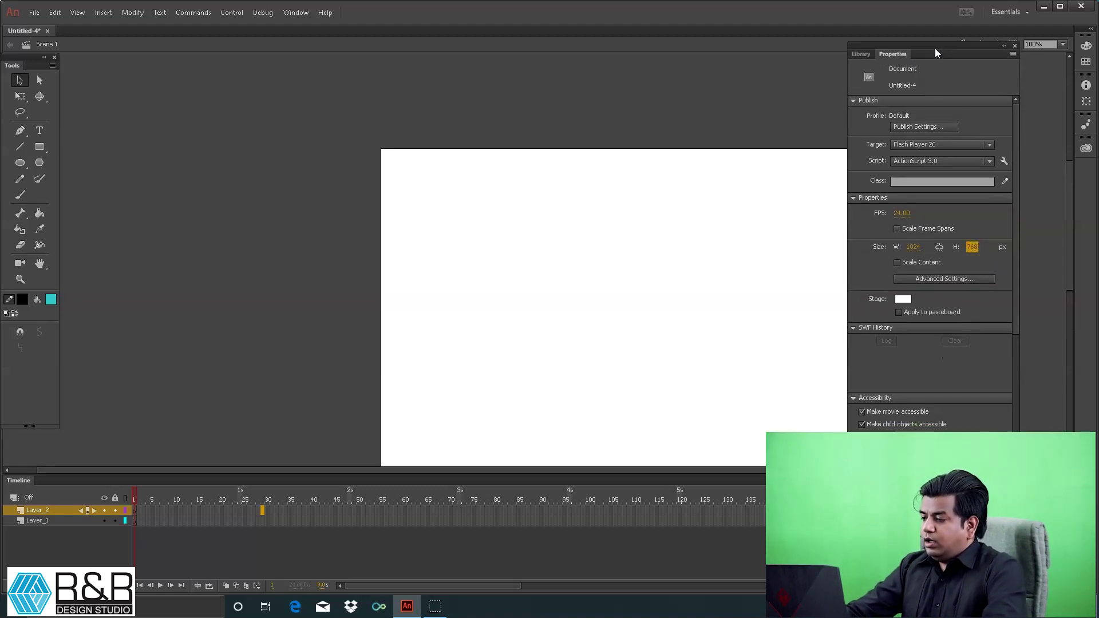
Step: Pan to the enlarged stage and keep its background colour white (#FFFFFF)
left_click(40, 264)
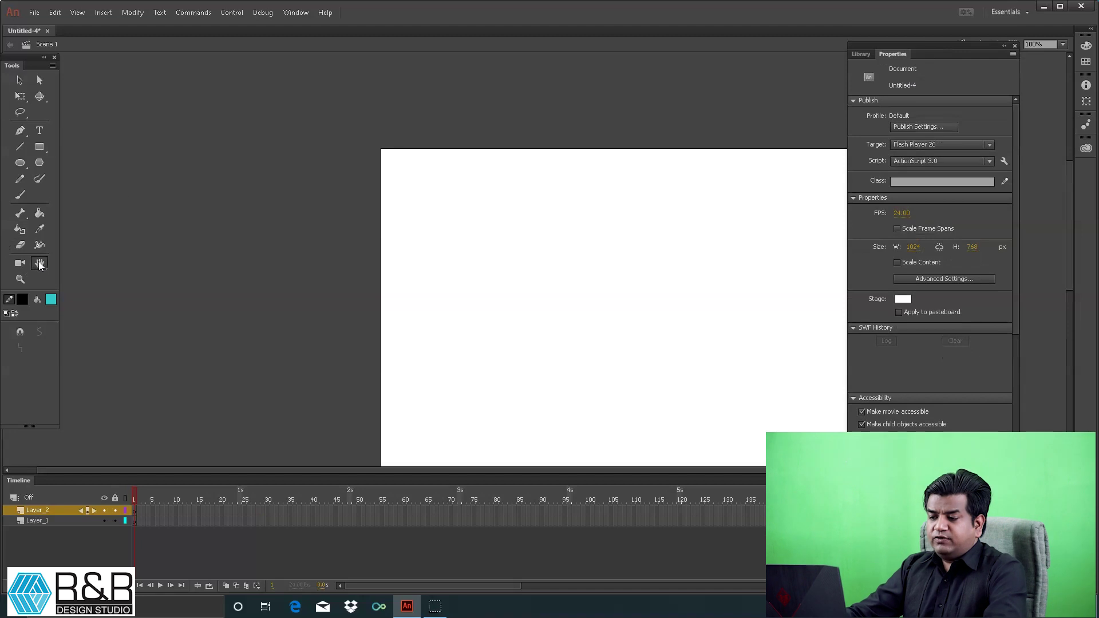
left_click_drag(401, 251, 246, 169)
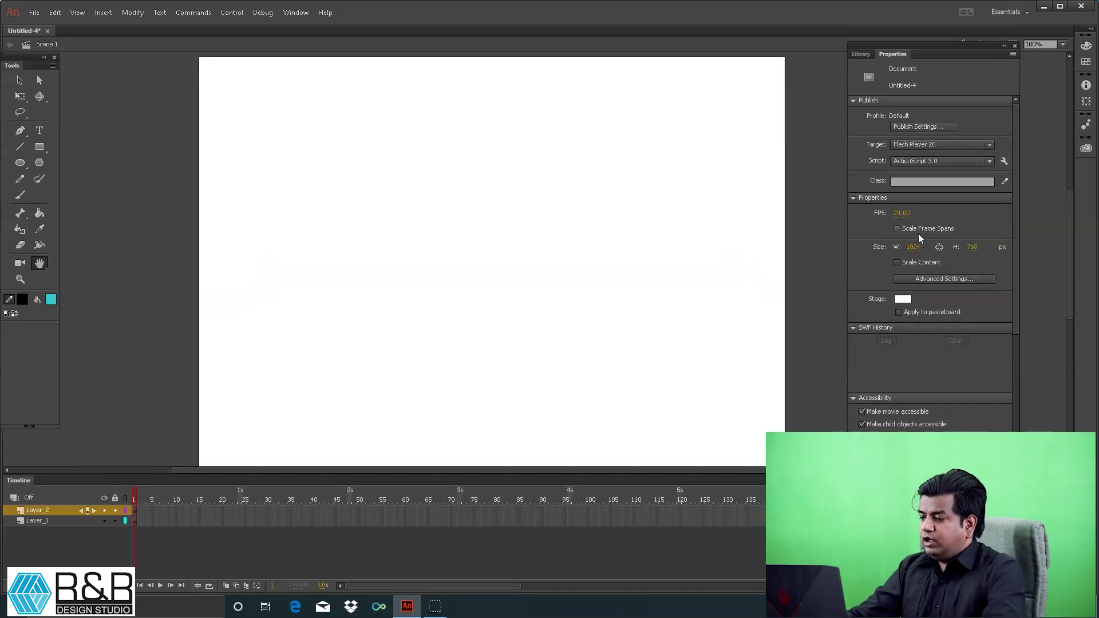
left_click(904, 302)
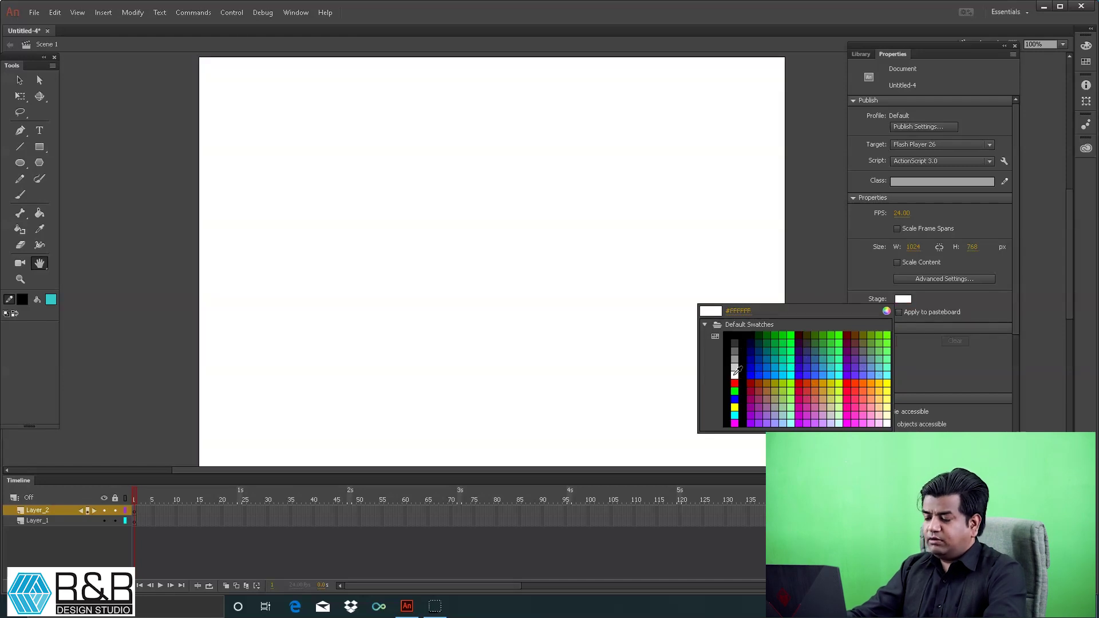
left_click(735, 373)
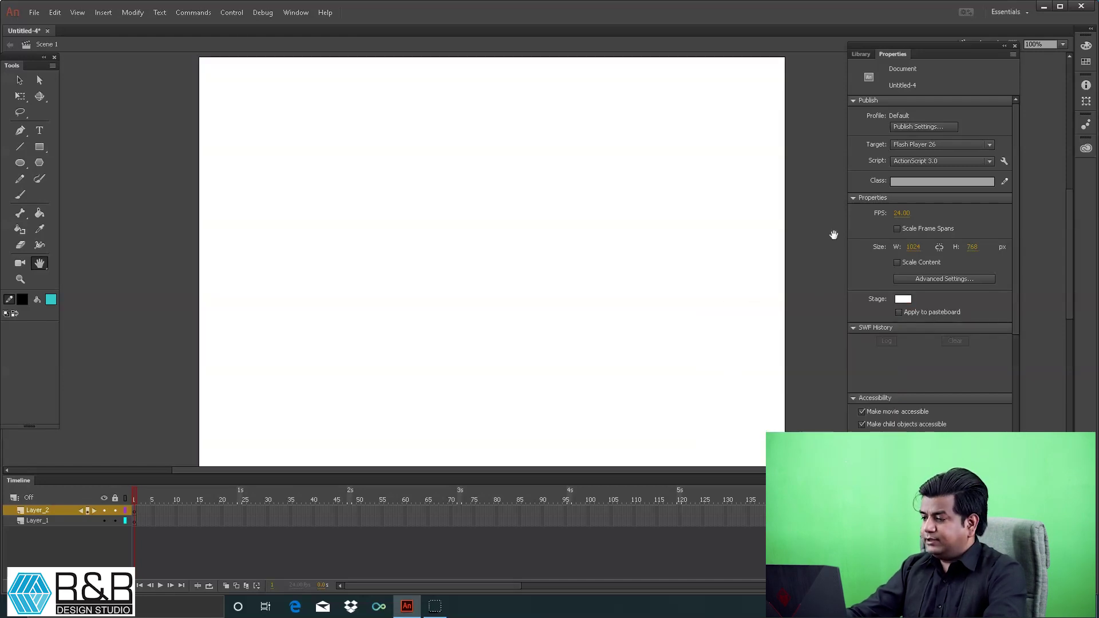
mouse_move(946, 47)
left_mouse_down()
mouse_move(969, 42)
mouse_move(929, 44)
left_mouse_up()
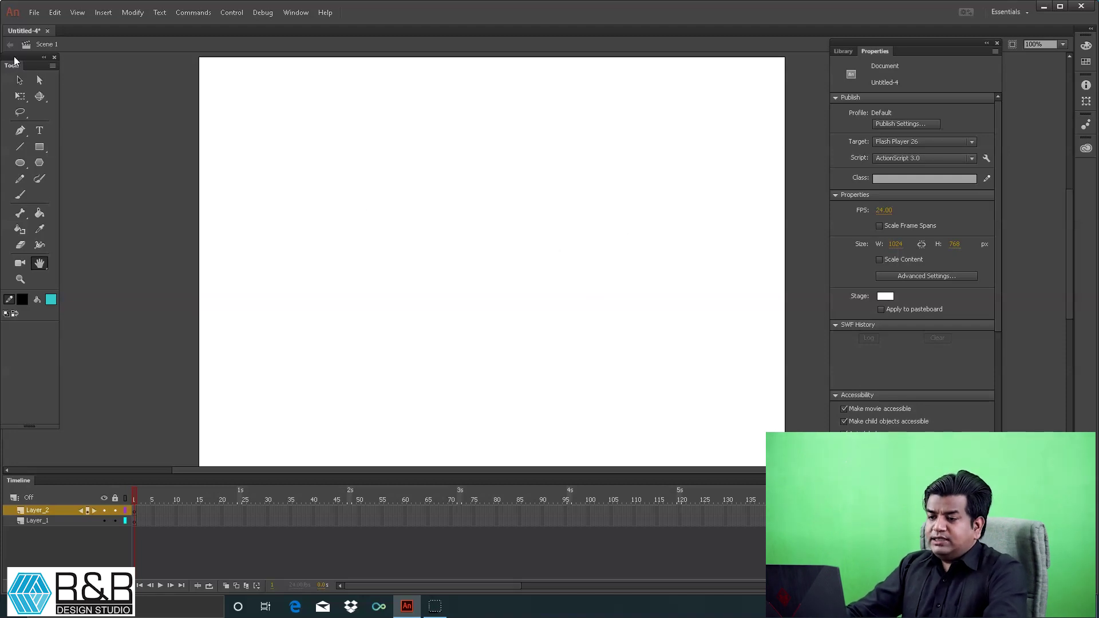
Step: Draw a cyan circle with the Oval tool in the upper middle of the stage
left_click_drag(14, 60, 31, 60)
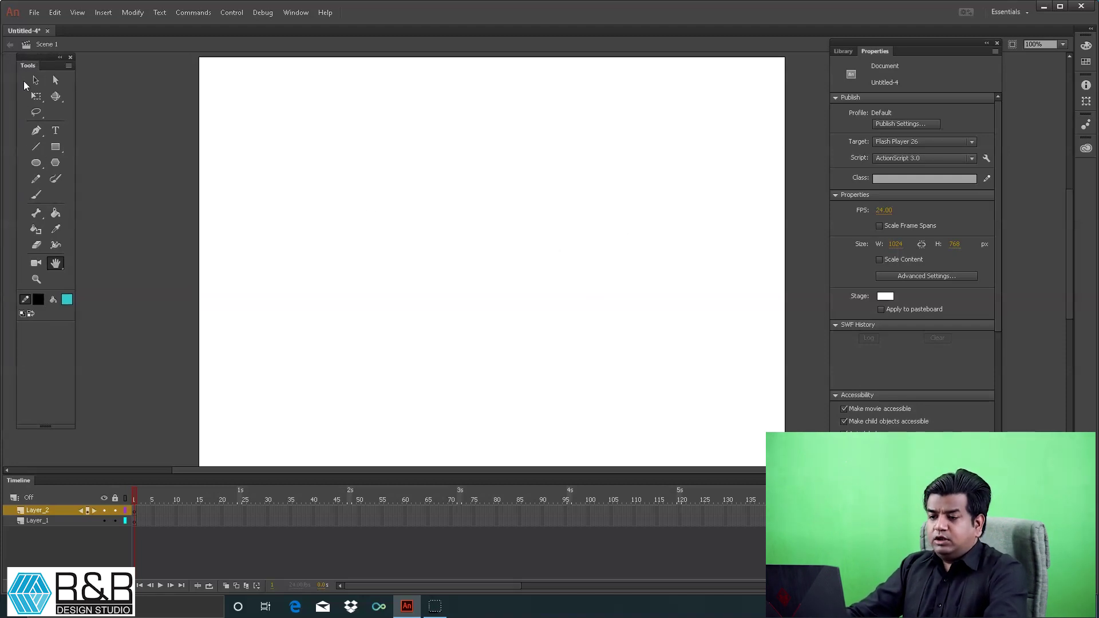
left_click(34, 162)
left_click(56, 164)
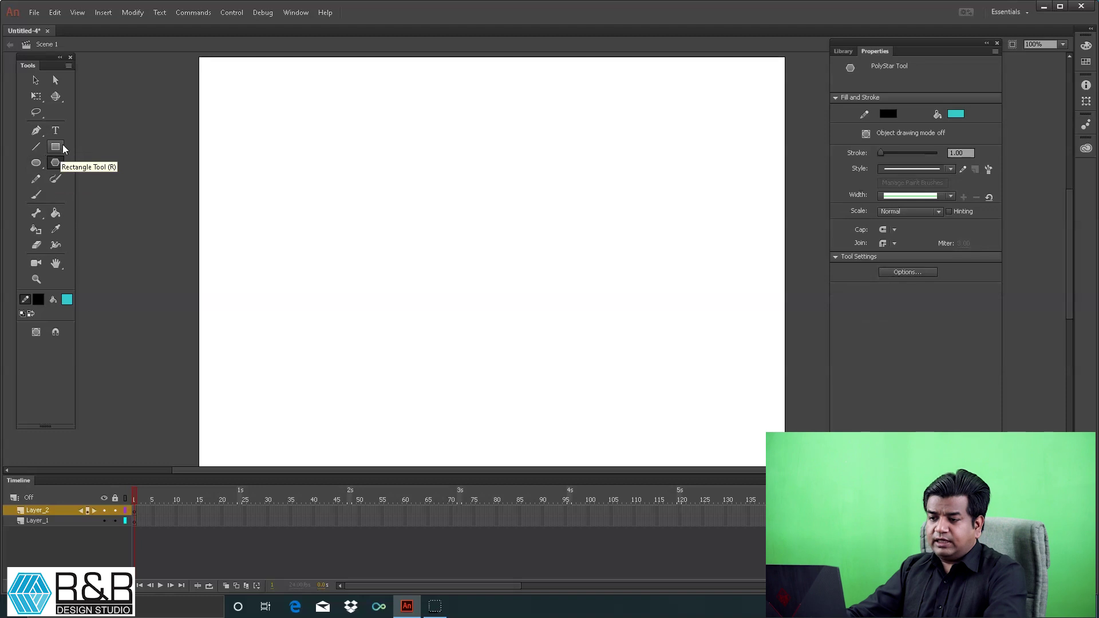
left_click(39, 167)
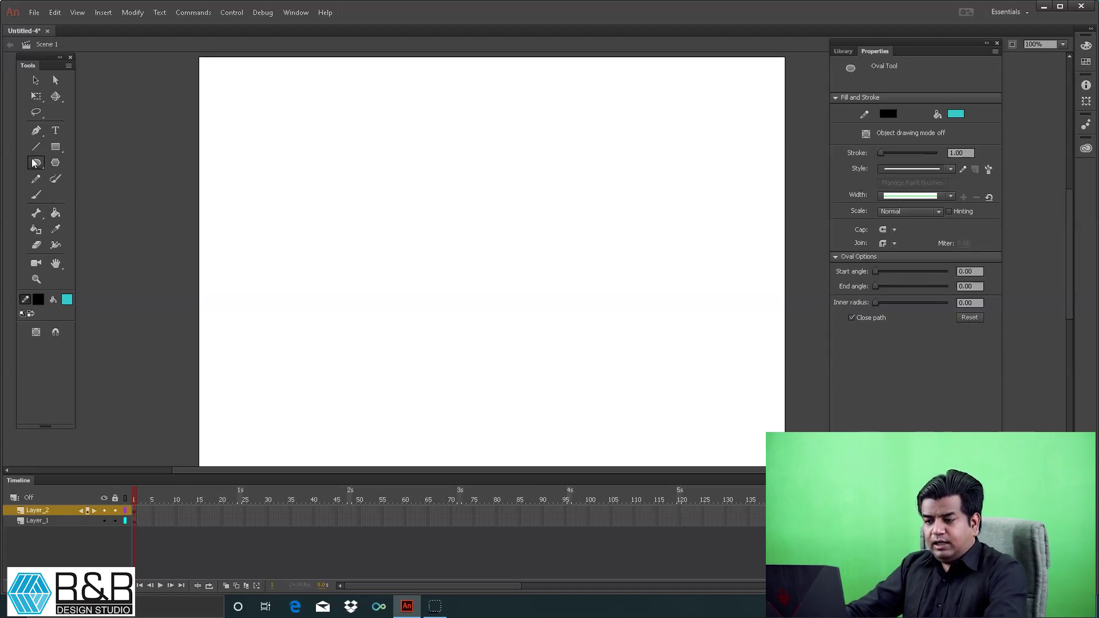
left_click_drag(419, 137, 567, 279)
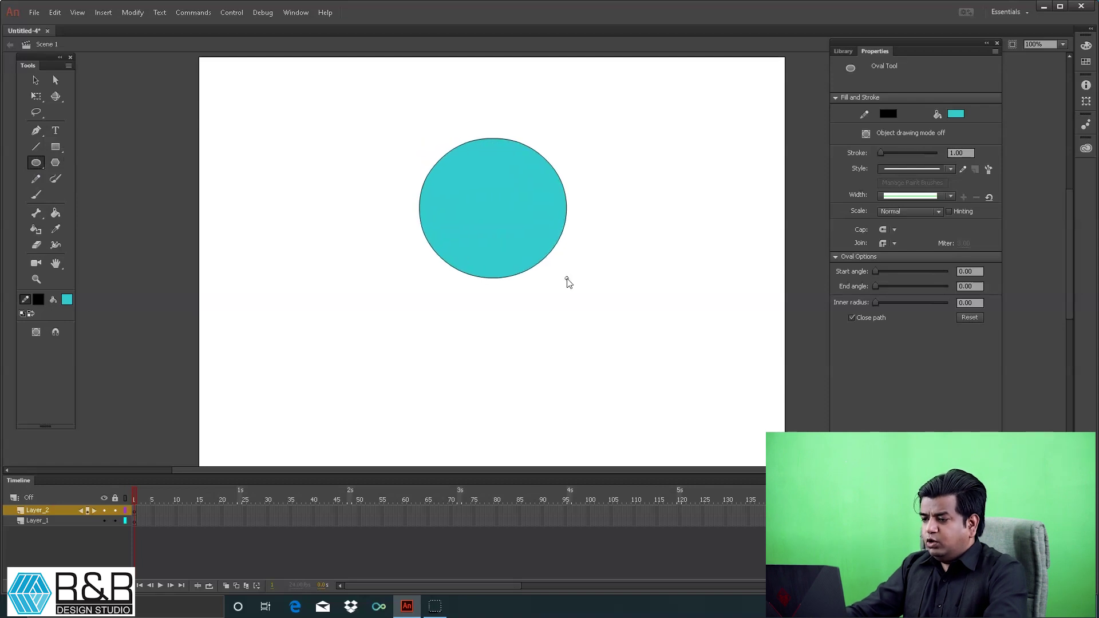
Step: Select the circle's outline and then its fill separately, then deselect
key("v")
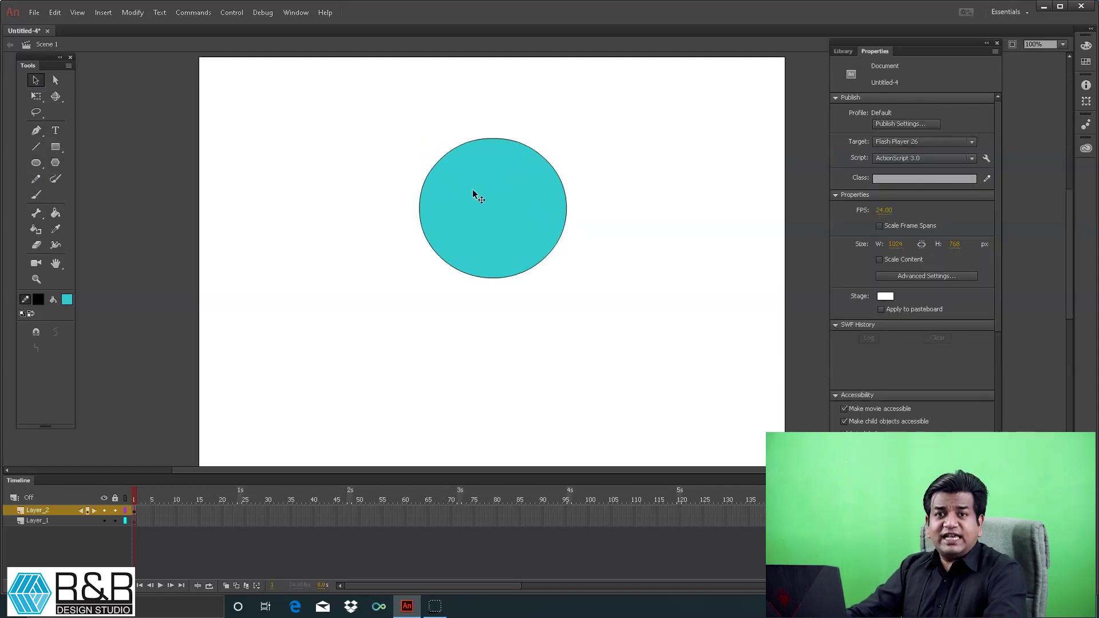
left_click(472, 144)
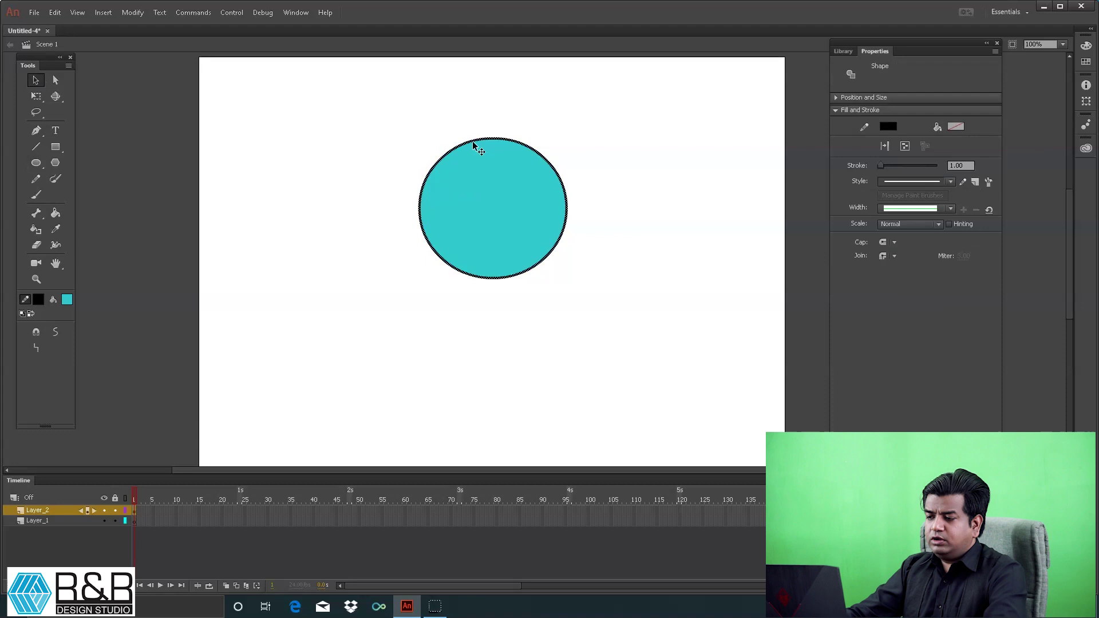
left_click(484, 173)
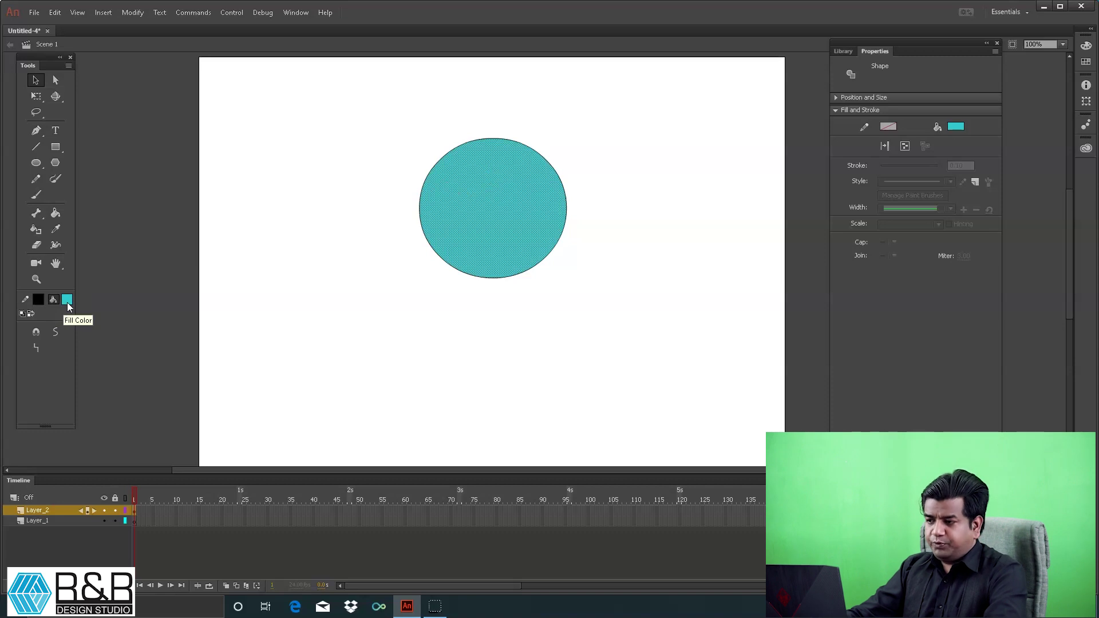
left_click(395, 107)
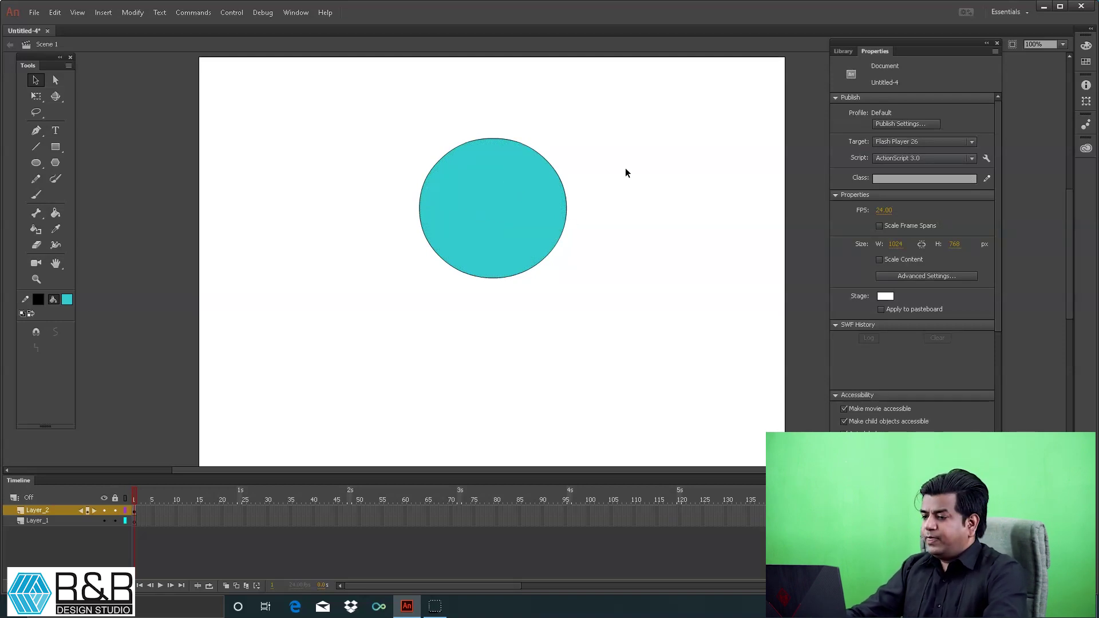
Step: Drag the cyan fill and the outline apart, then undo back
left_click(500, 207)
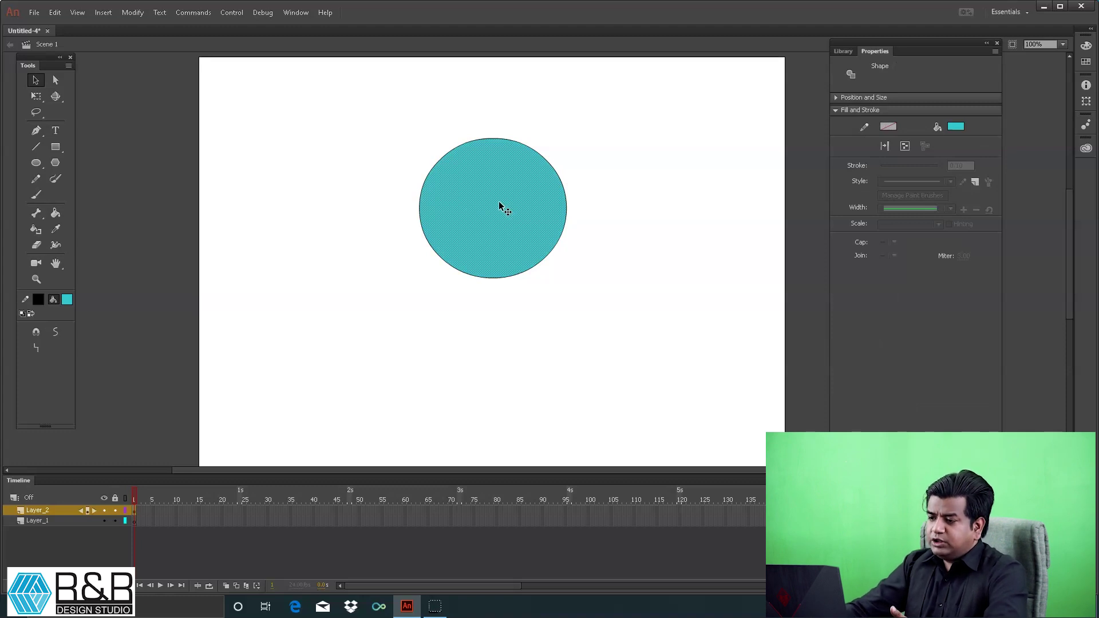
mouse_move(500, 206)
left_mouse_down()
mouse_move(344, 221)
mouse_move(305, 209)
left_mouse_up()
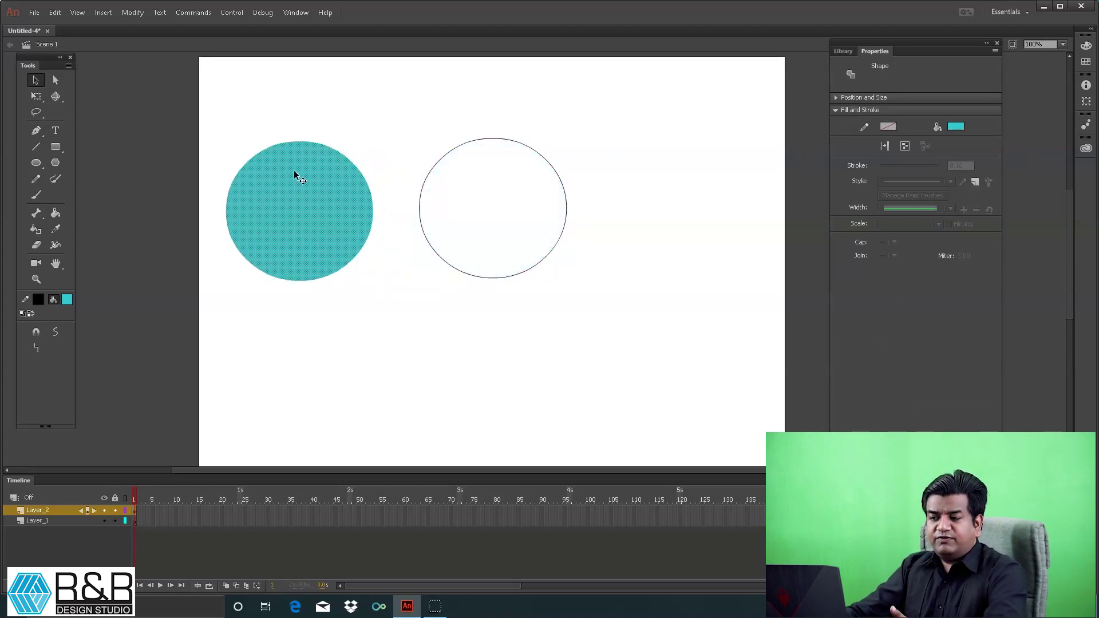
left_click(375, 164)
left_click(508, 141)
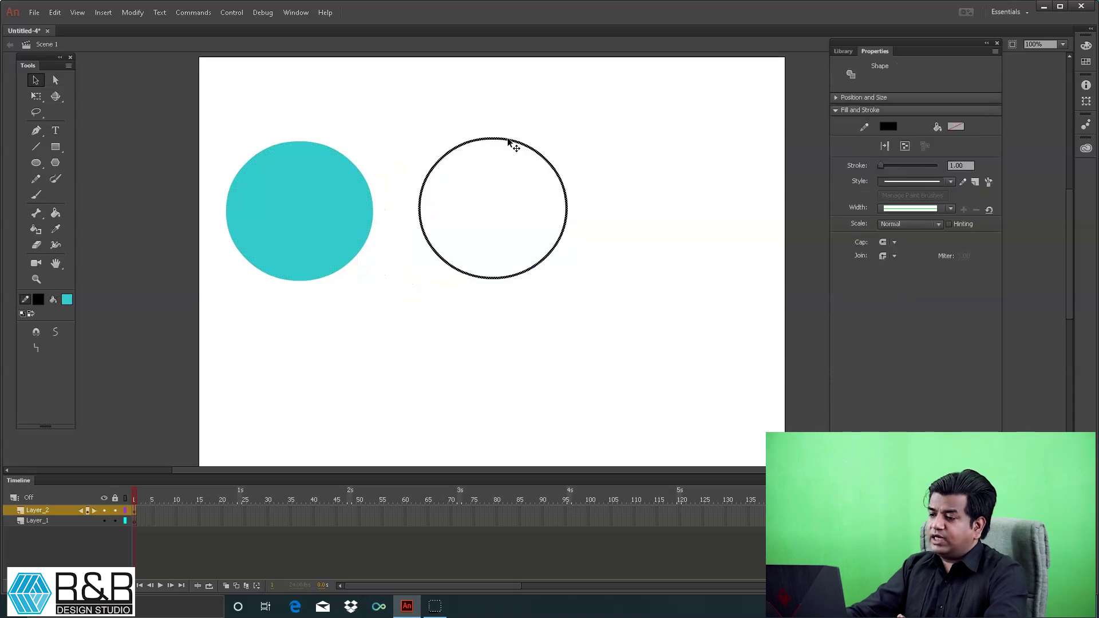
left_click_drag(509, 143, 617, 145)
key("ctrl+z")
key("ctrl+z")
key("ctrl+z")
key("ctrl+z")
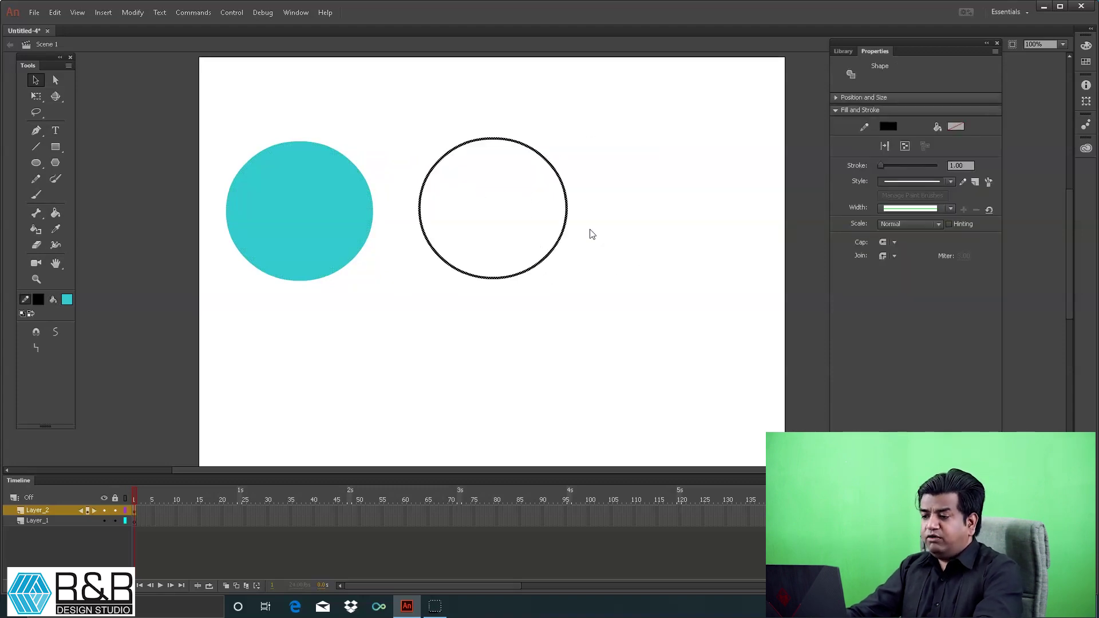
key("ctrl+z")
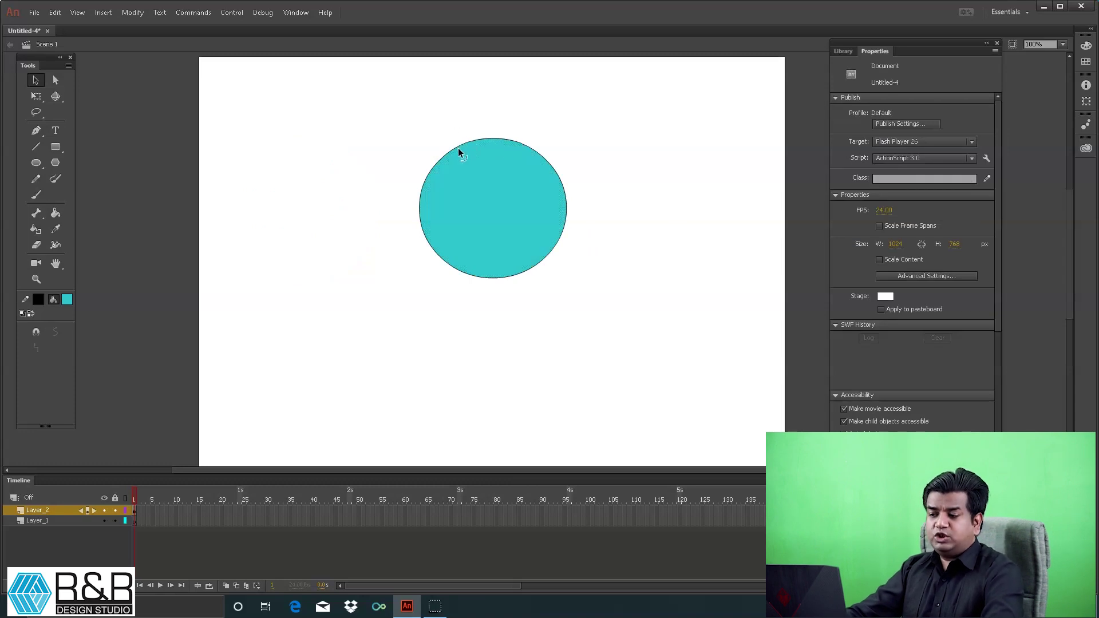
Step: Reattach the outline via undo, then select fill and stroke together and nudge the circle
left_click(457, 146)
left_click_drag(457, 146, 265, 147)
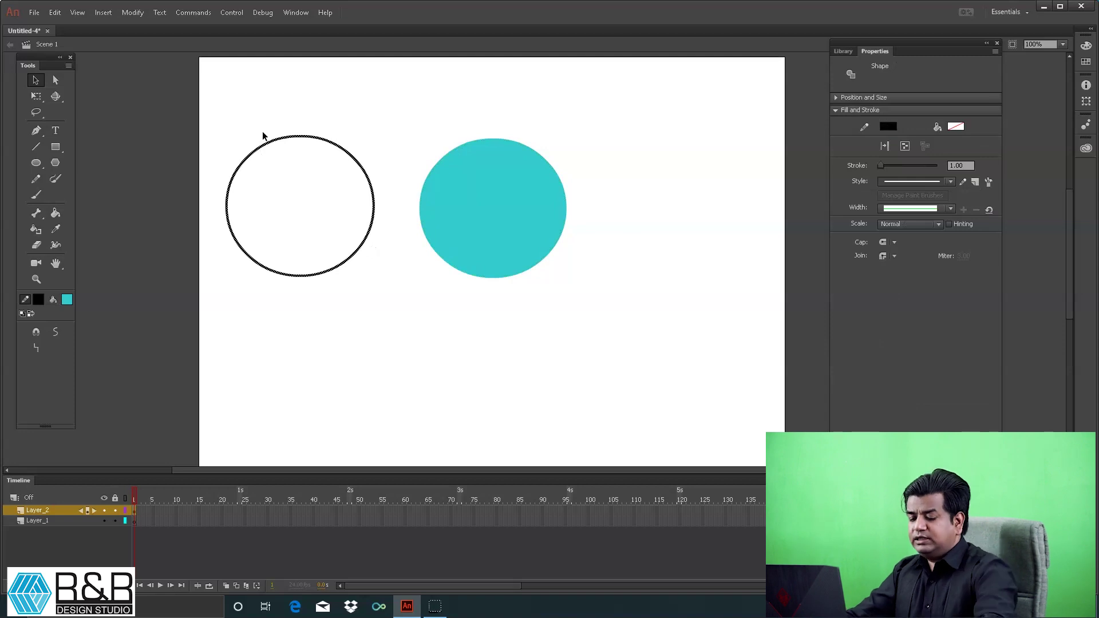
key("ctrl+z")
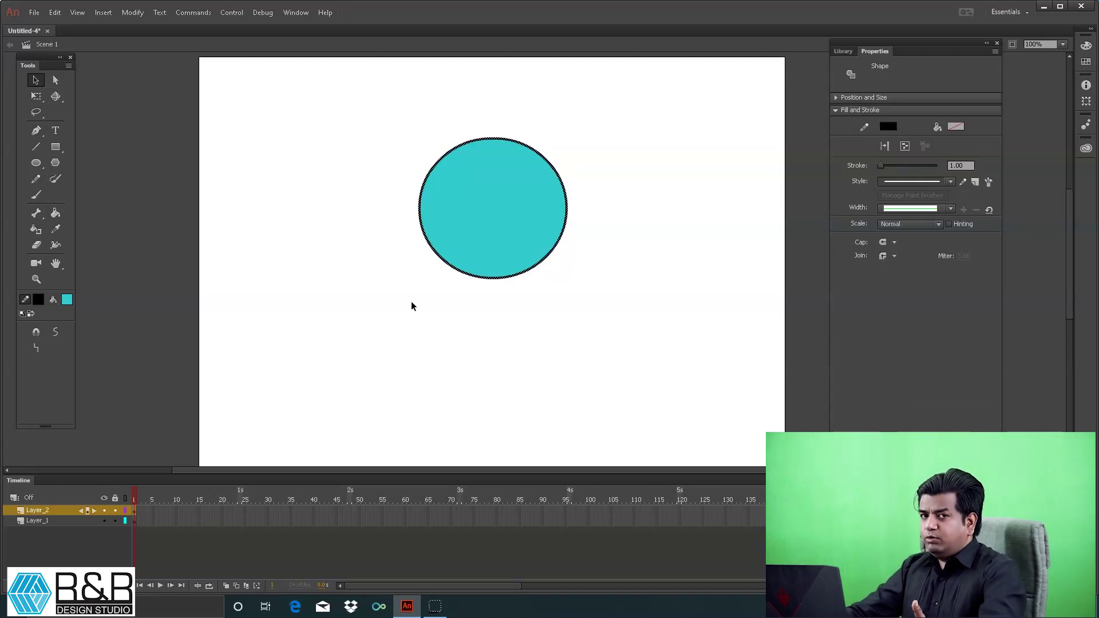
double_click(497, 215)
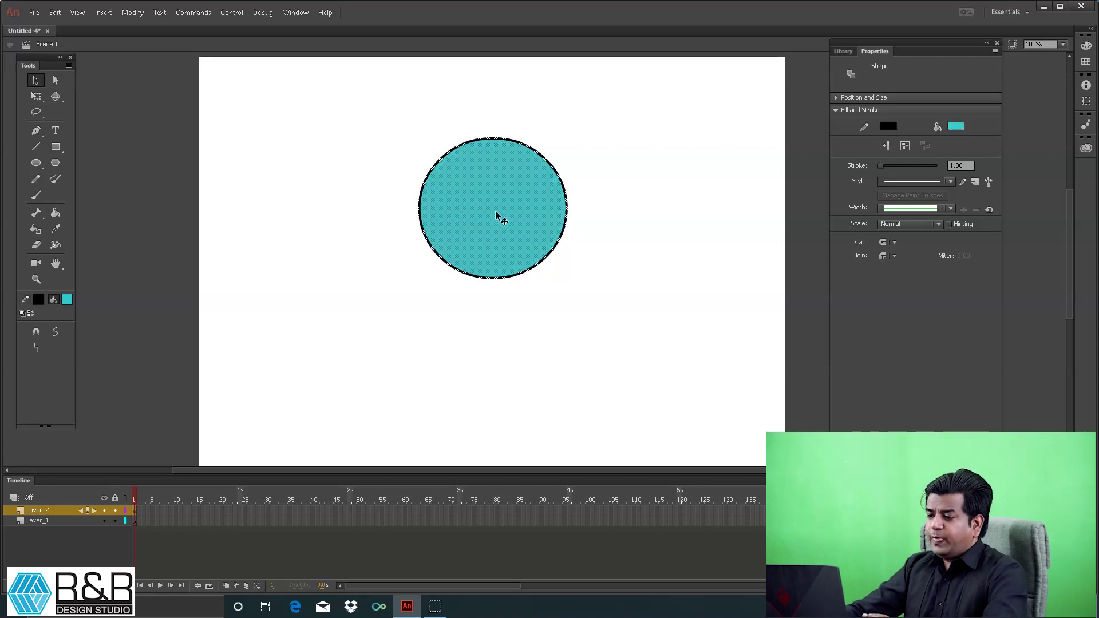
left_click_drag(507, 222, 532, 225)
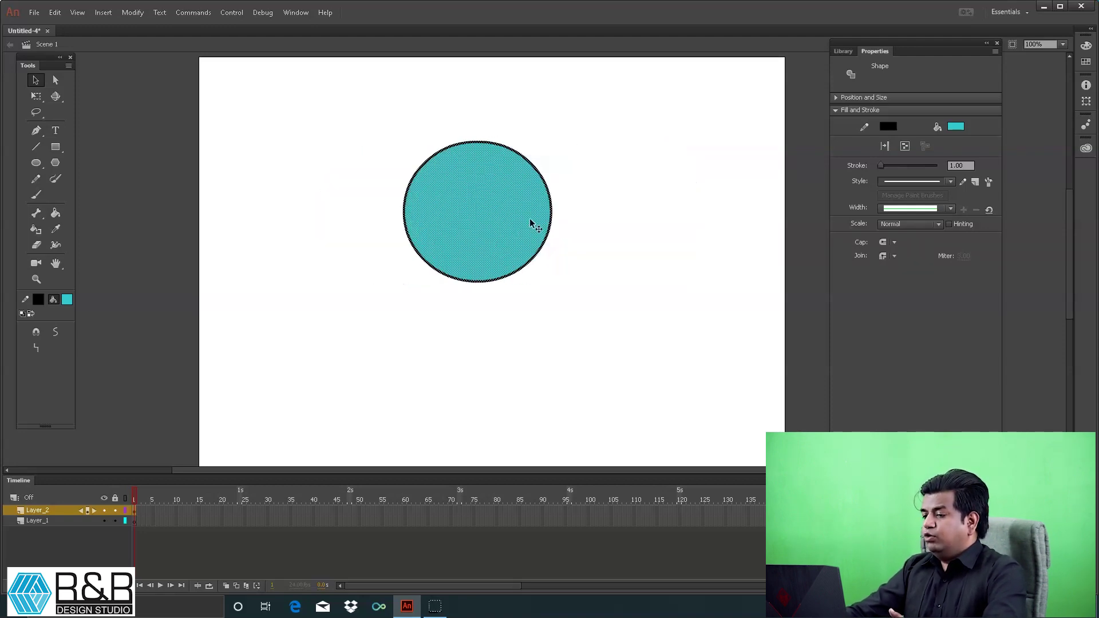
Step: Inspect the circle's right, lower-right, bottom and top anchors with the Subselection tool
left_click(59, 80)
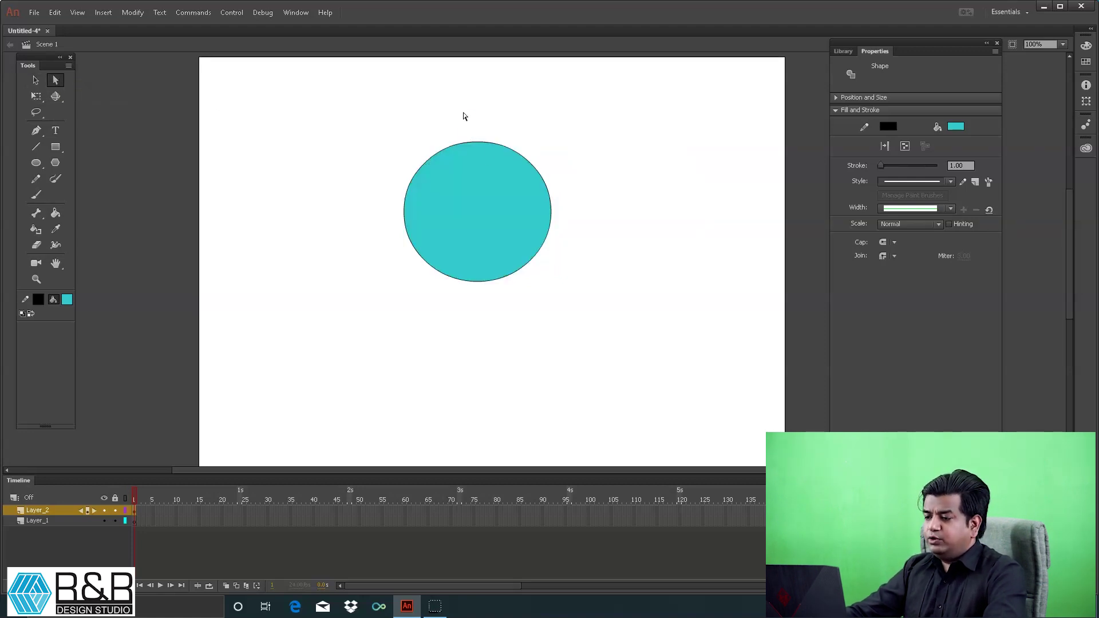
left_click_drag(457, 110, 489, 143)
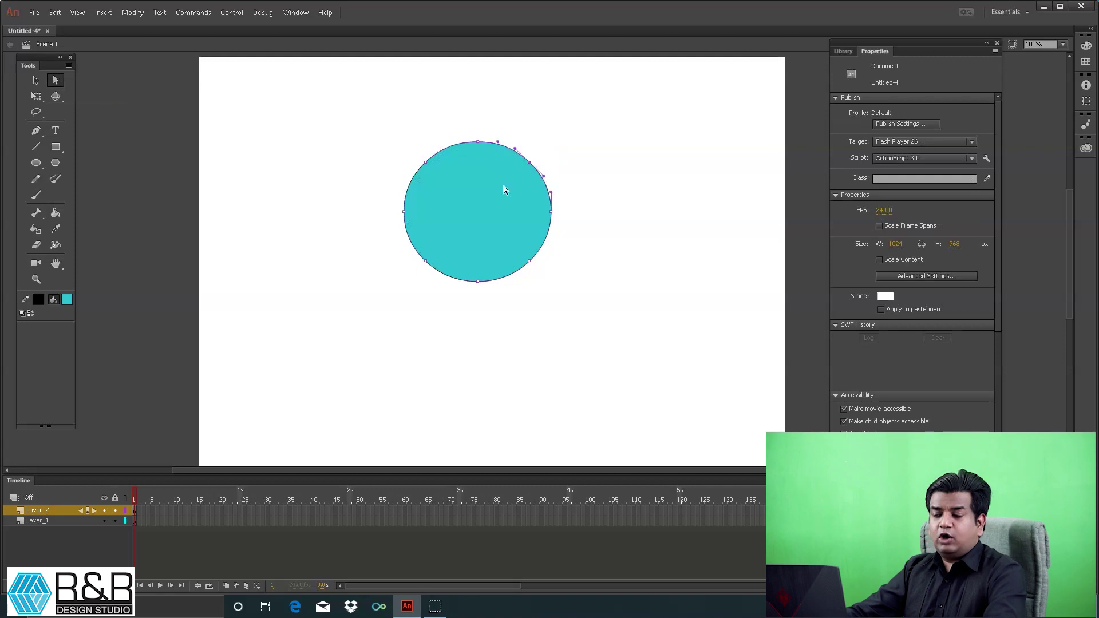
left_click(552, 211)
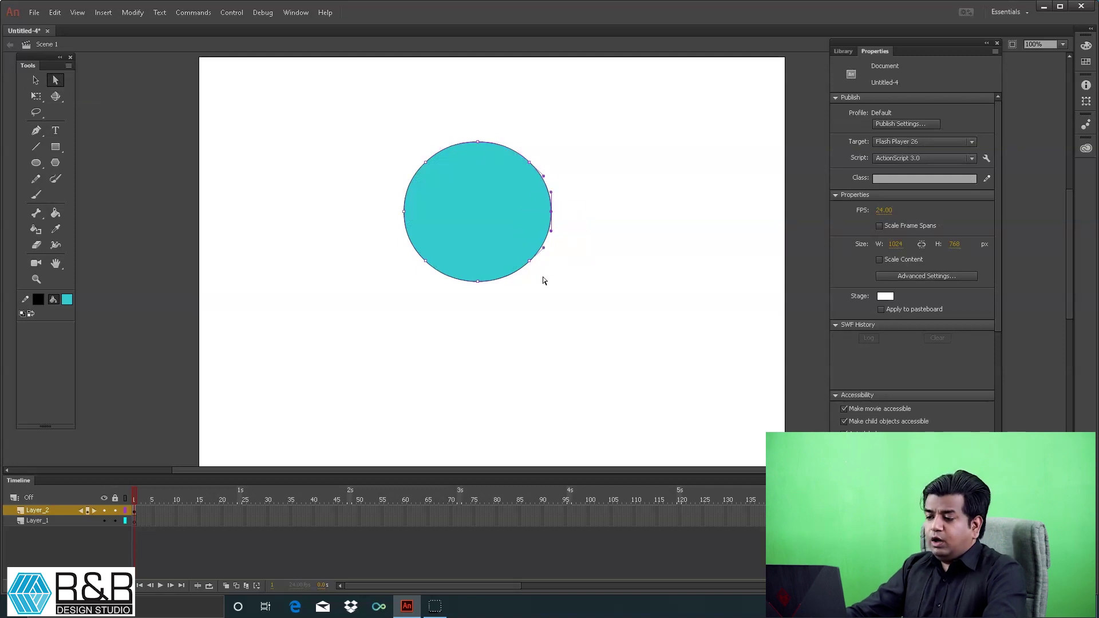
left_click(529, 260)
left_click(477, 282)
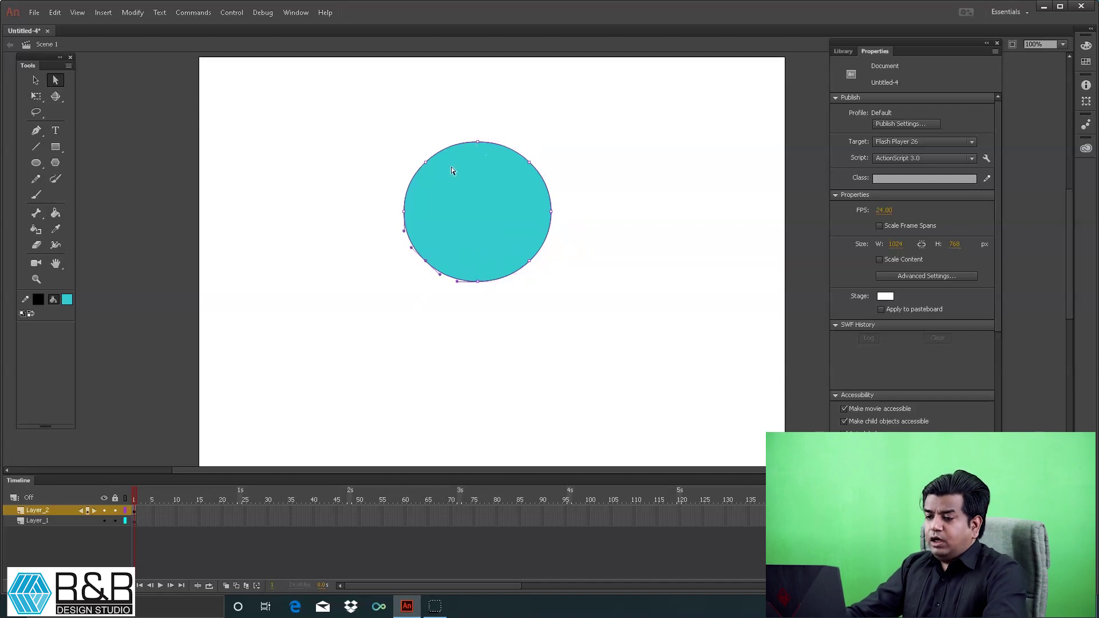
left_click(477, 142)
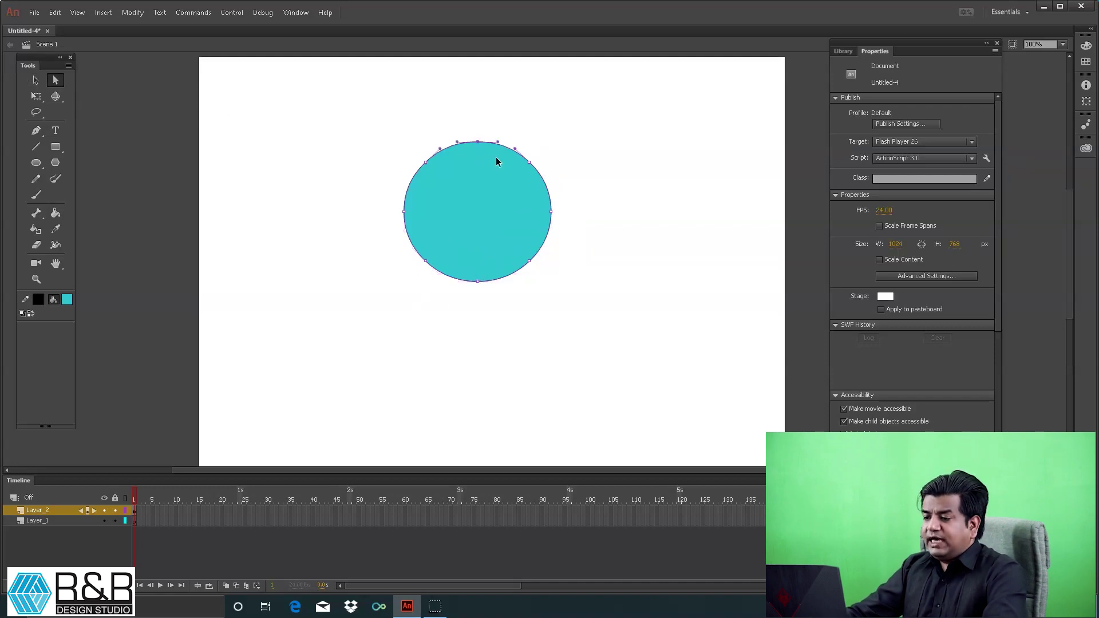
Step: Pull the circle's edges into a curved boomerang with a long right wedge and lower-left arm
left_click(35, 83)
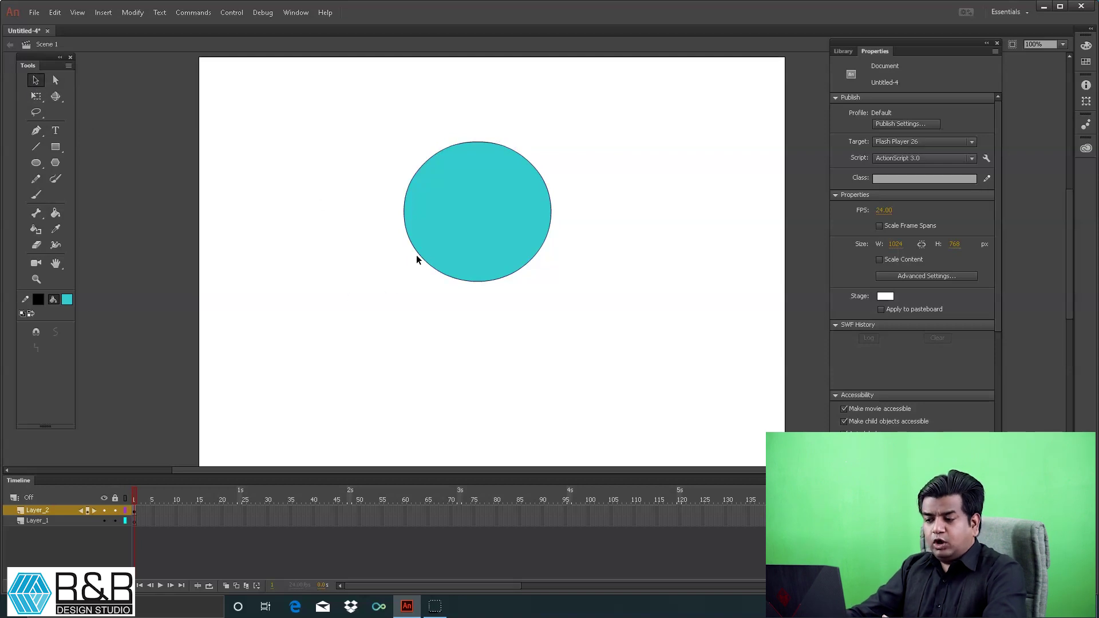
left_click_drag(418, 255, 356, 278)
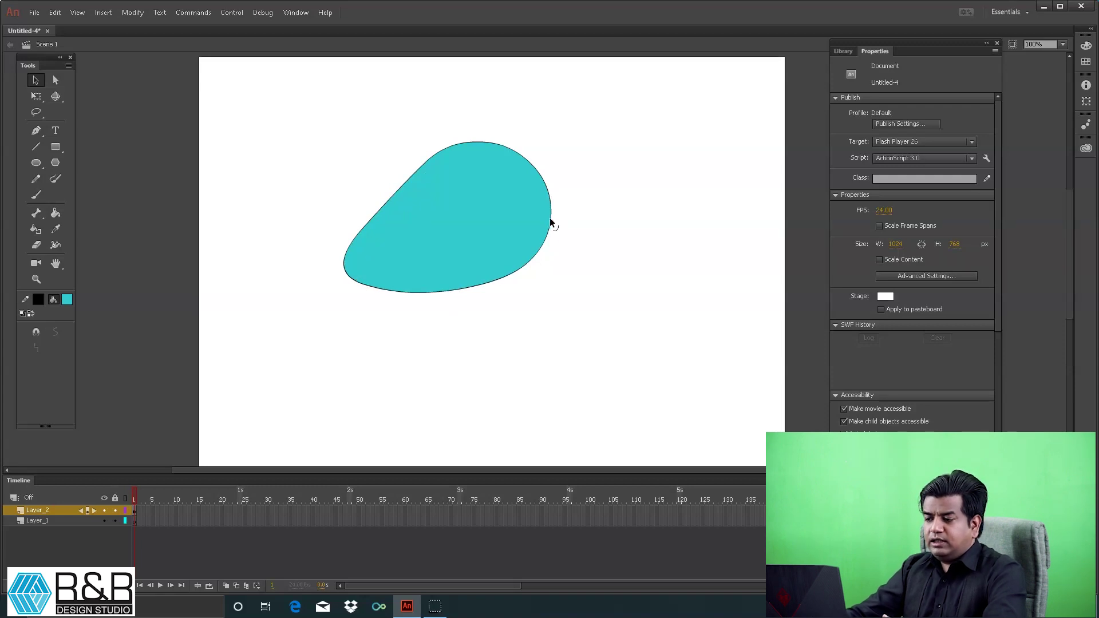
left_click_drag(550, 223, 672, 233)
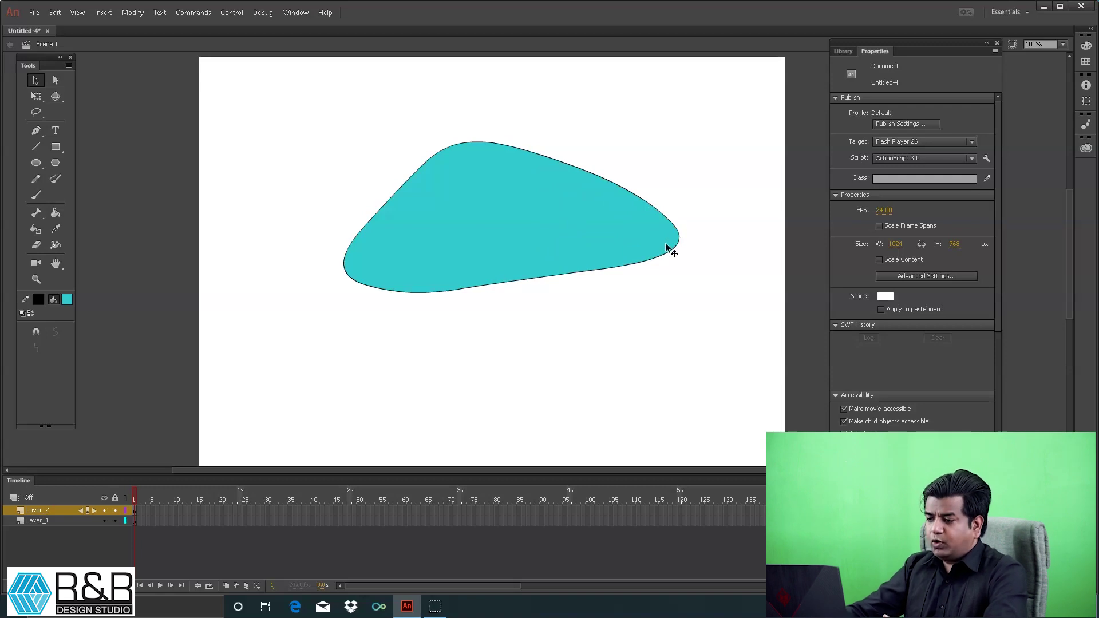
left_click_drag(517, 282, 501, 239)
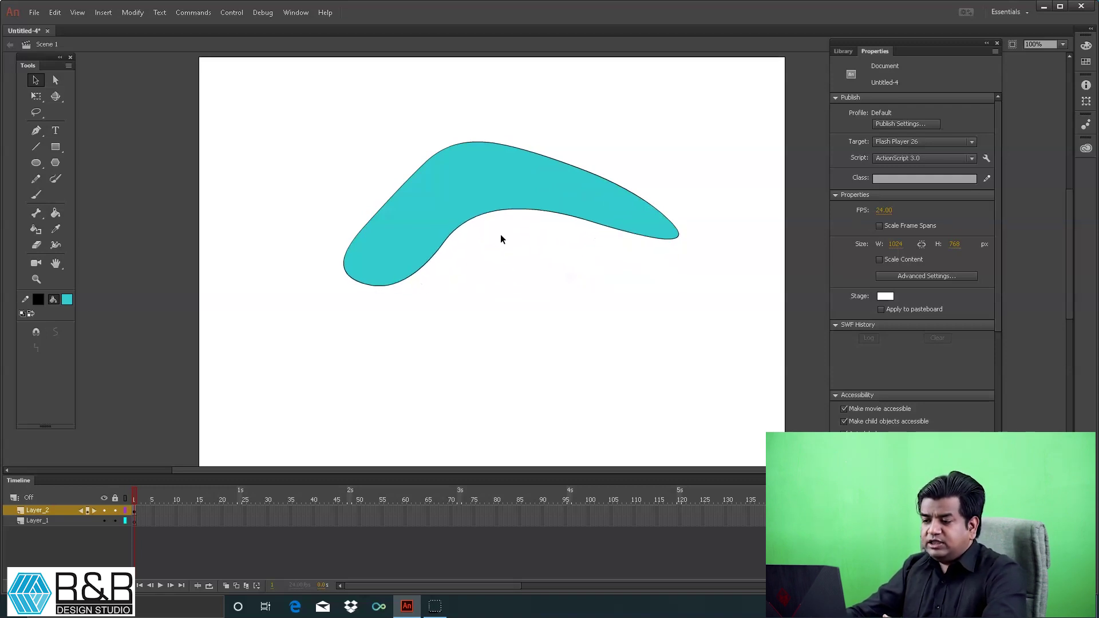
left_click_drag(387, 286, 358, 359)
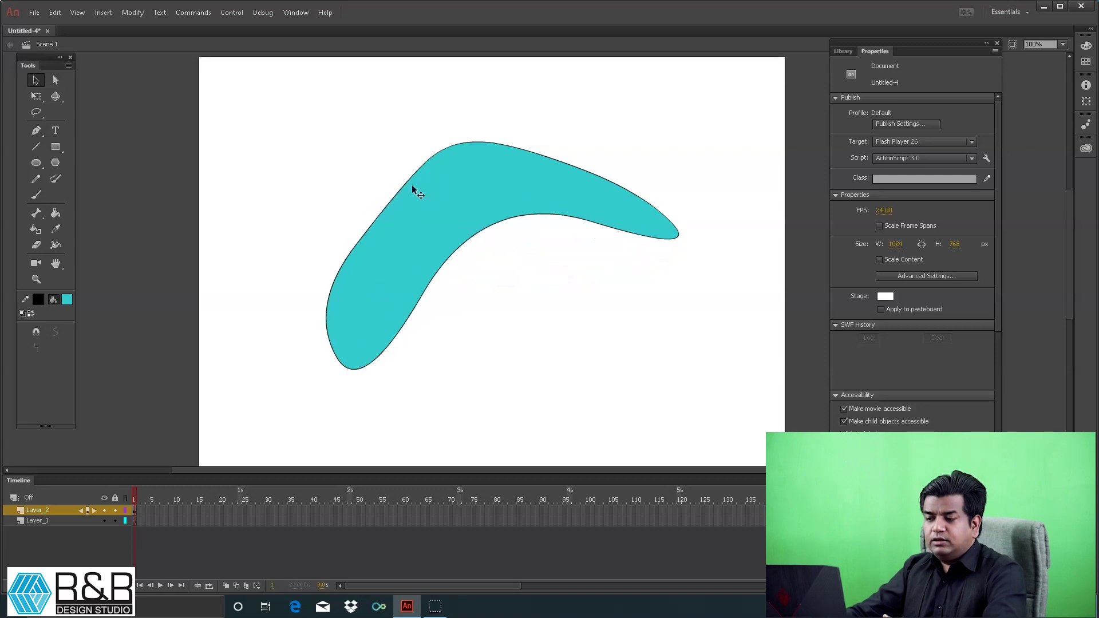
left_click_drag(418, 173, 304, 115)
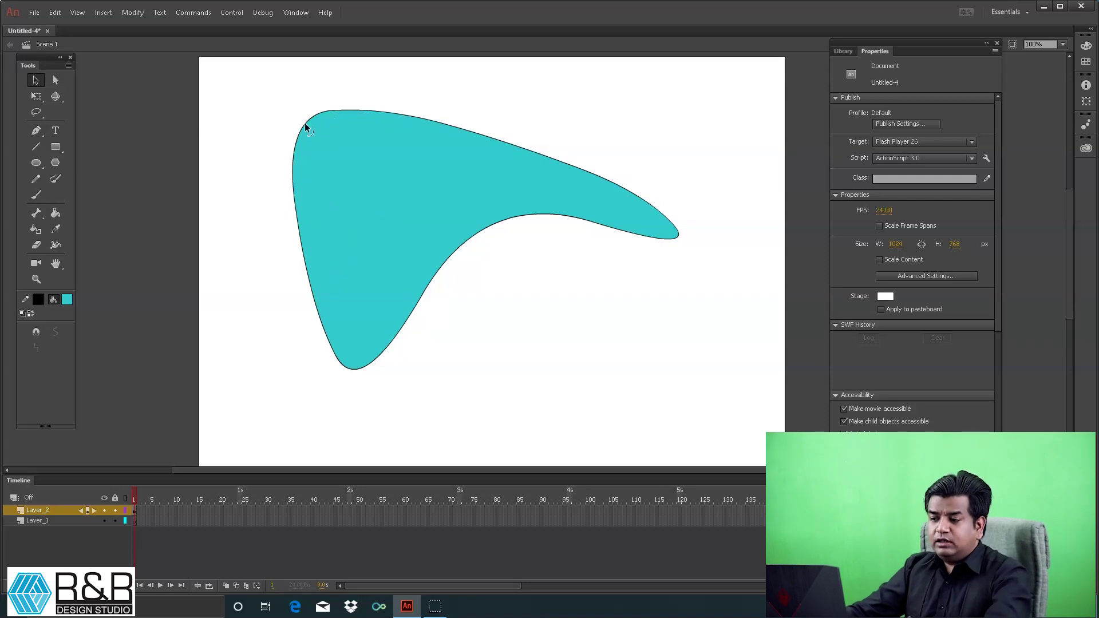
left_click_drag(305, 123, 325, 162)
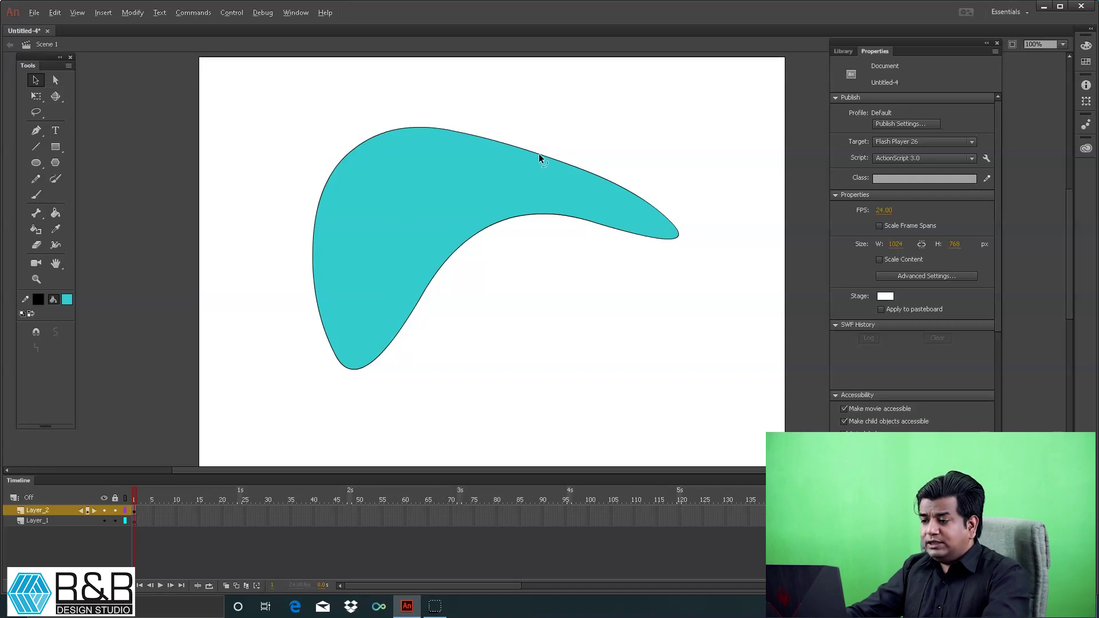
Step: Pull sharp spikes from the shape's top, lower middle, lower-right and left edges
left_click_drag(540, 156, 595, 78)
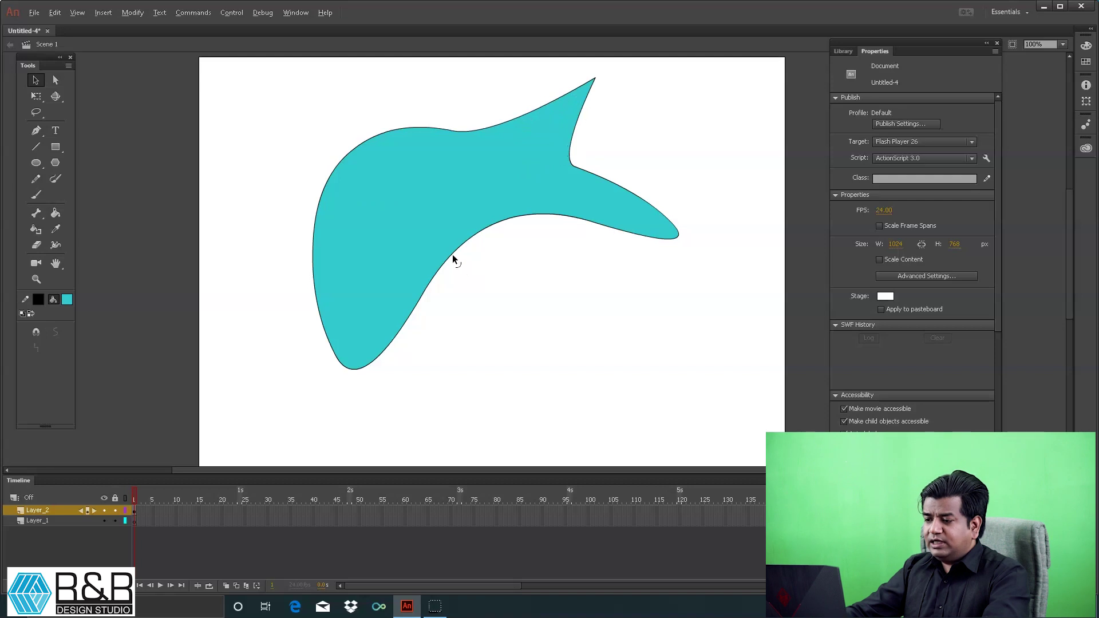
left_click_drag(453, 255, 528, 353)
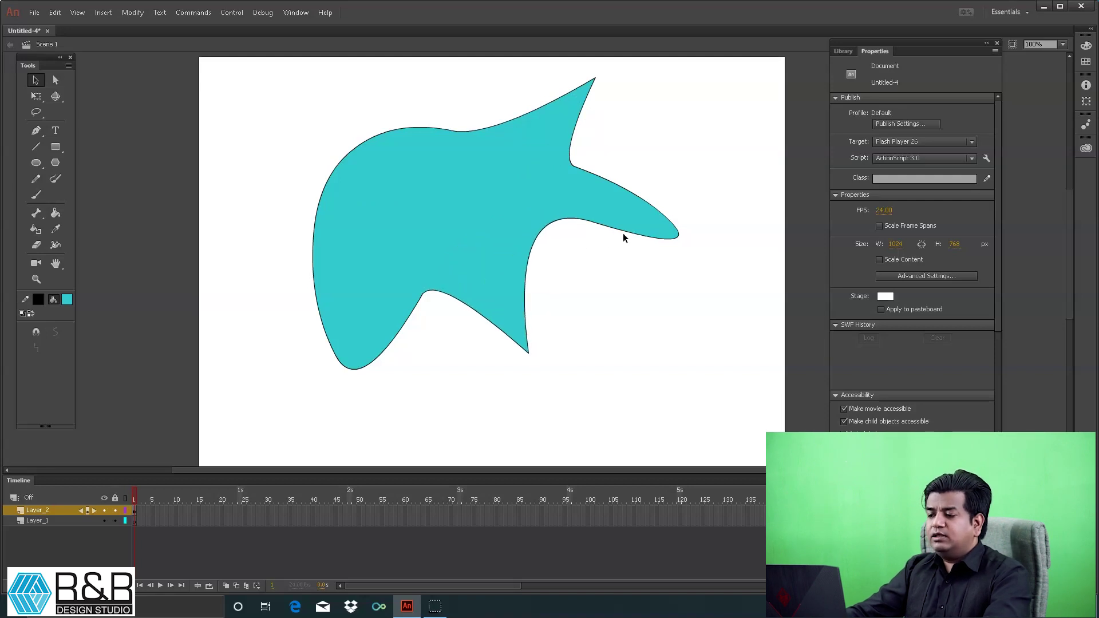
left_click_drag(625, 236, 661, 357)
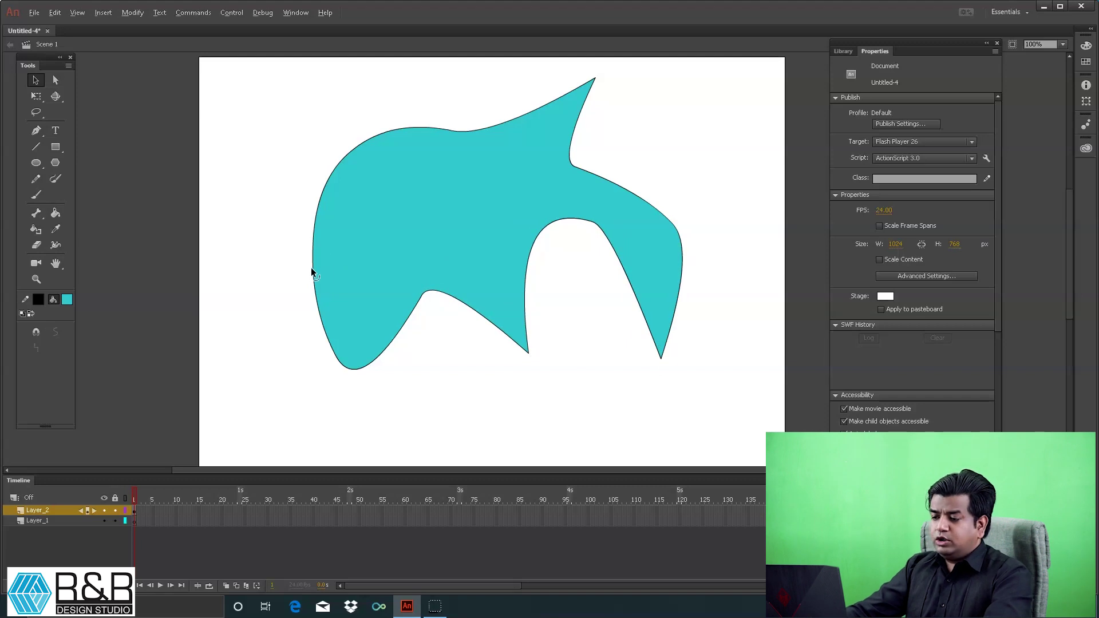
left_click_drag(311, 266, 215, 280)
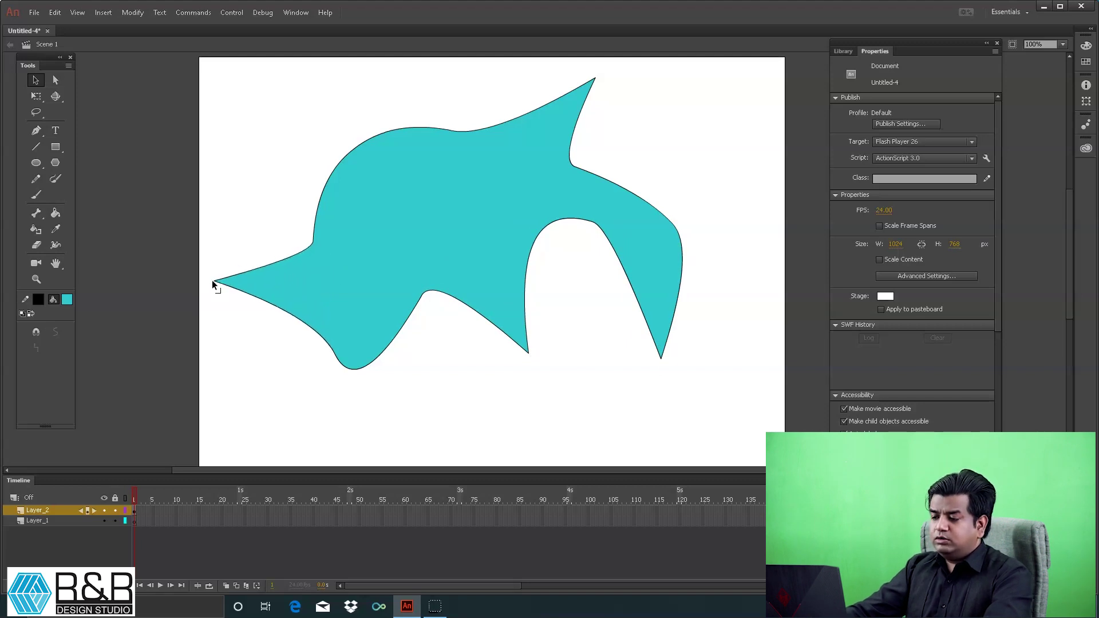
Step: Move the left-edge anchor up and drag out curve handles into a rounded upper-left bump
left_click(56, 81)
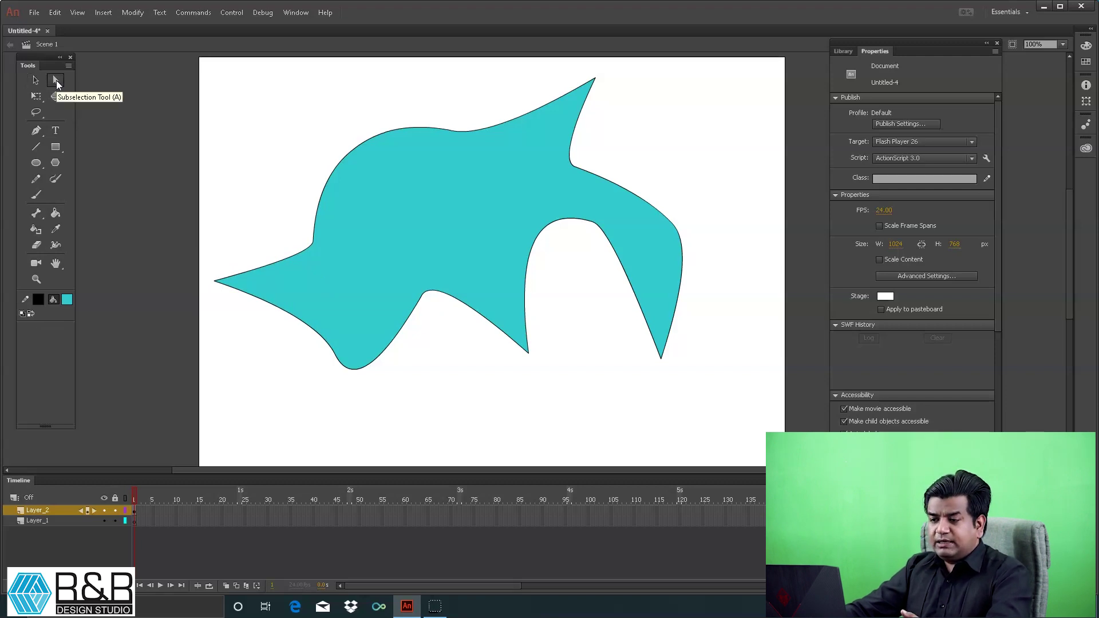
left_click(355, 147)
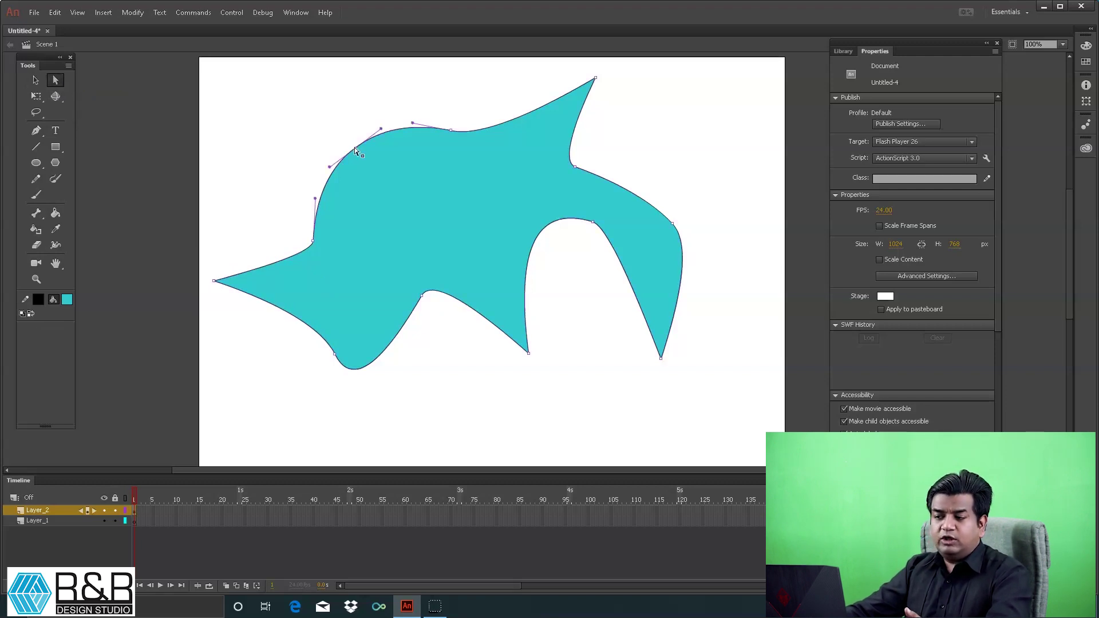
left_click(313, 241)
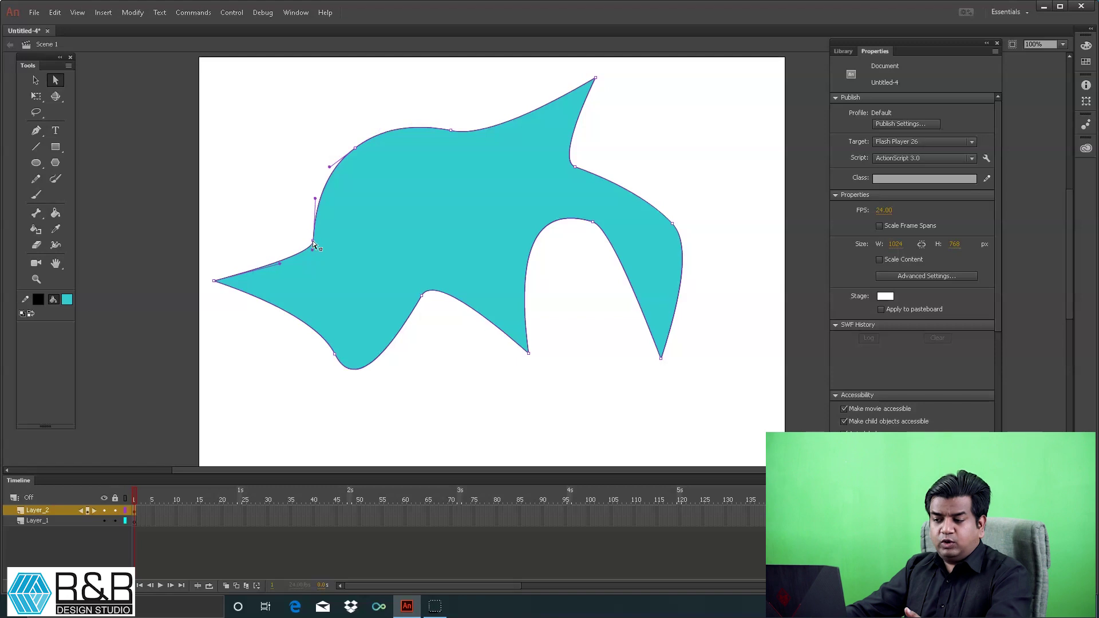
left_click_drag(312, 241, 282, 189)
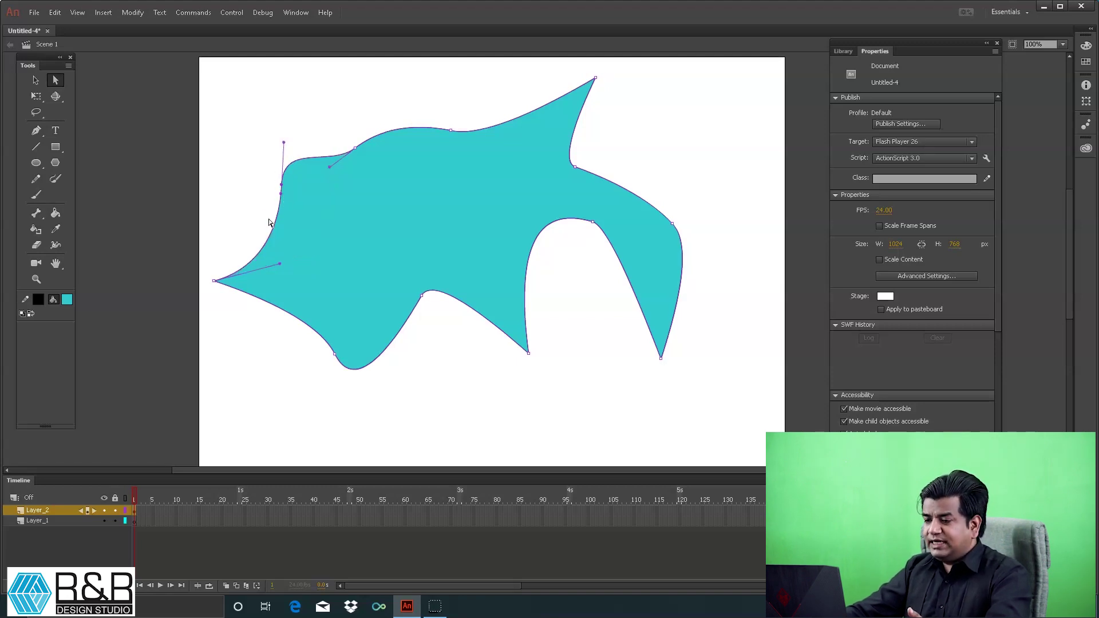
left_click_drag(280, 185, 253, 224)
left_click_drag(280, 185, 289, 119)
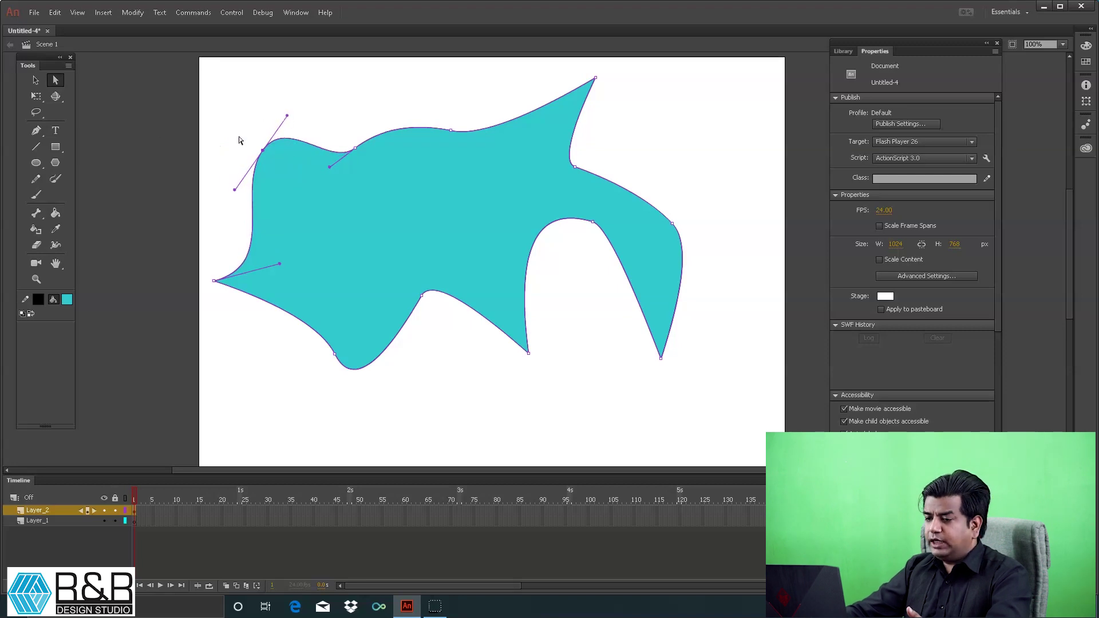
left_click(35, 80)
Step: Delete the teal shape and draw a new circle with the Oval tool
left_click(404, 204)
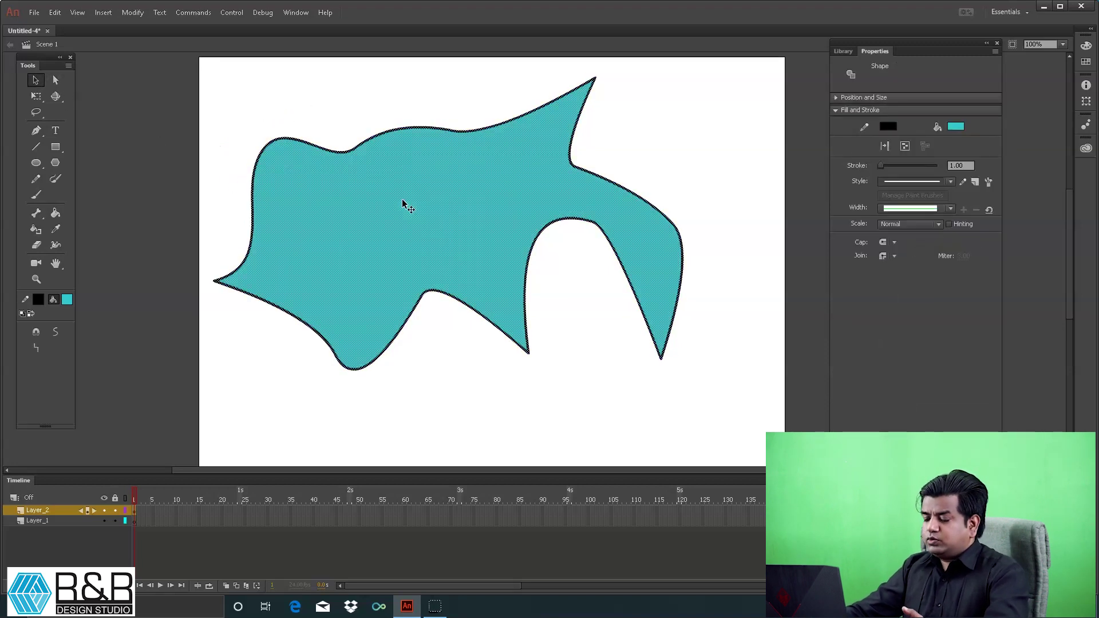
key("Delete")
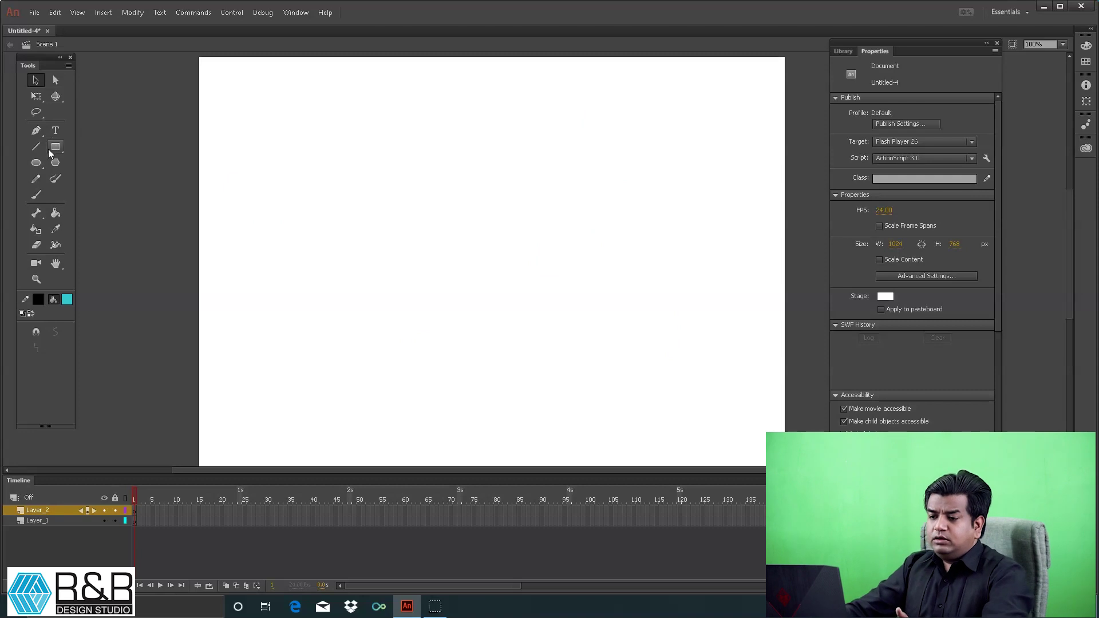
left_click(36, 163)
left_click_drag(378, 174, 537, 326)
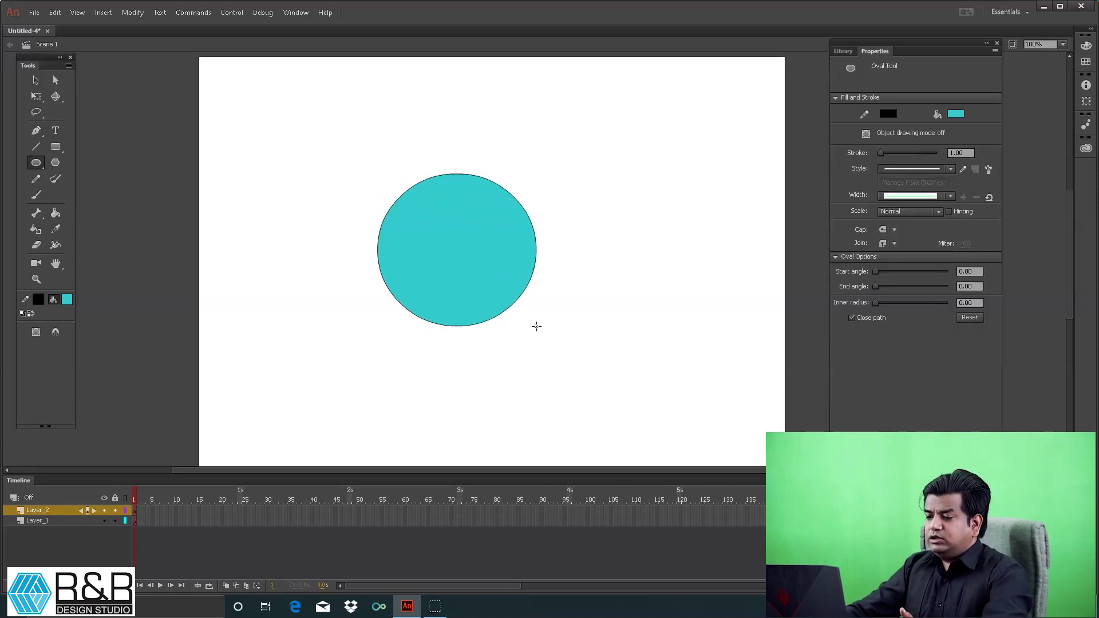
left_click(36, 80)
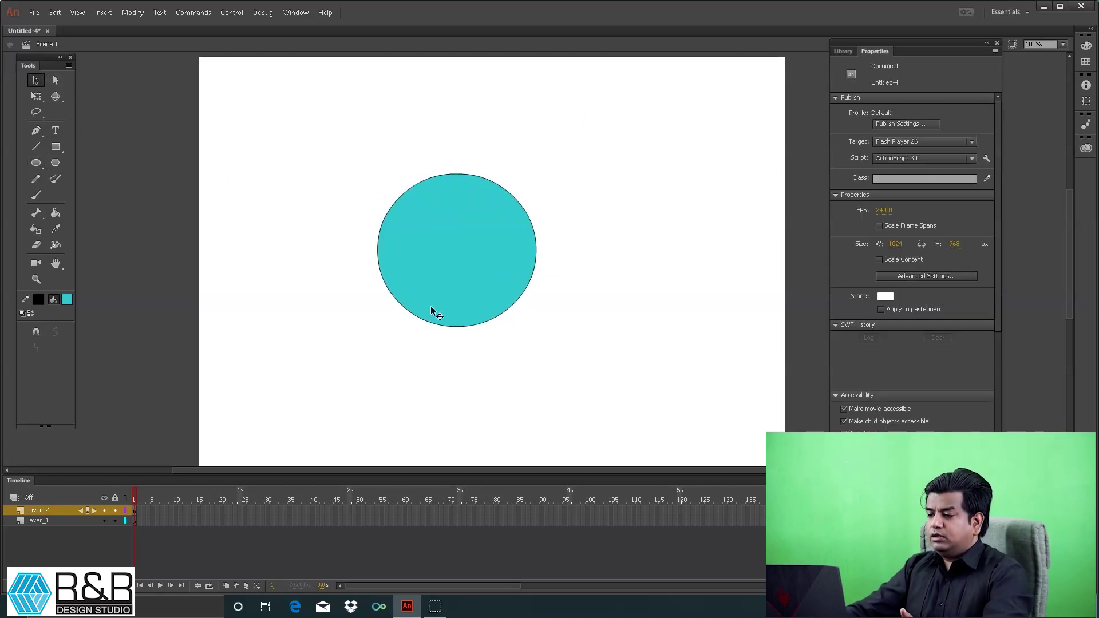
Step: Fill the circle with red #CC0033
left_click(491, 256)
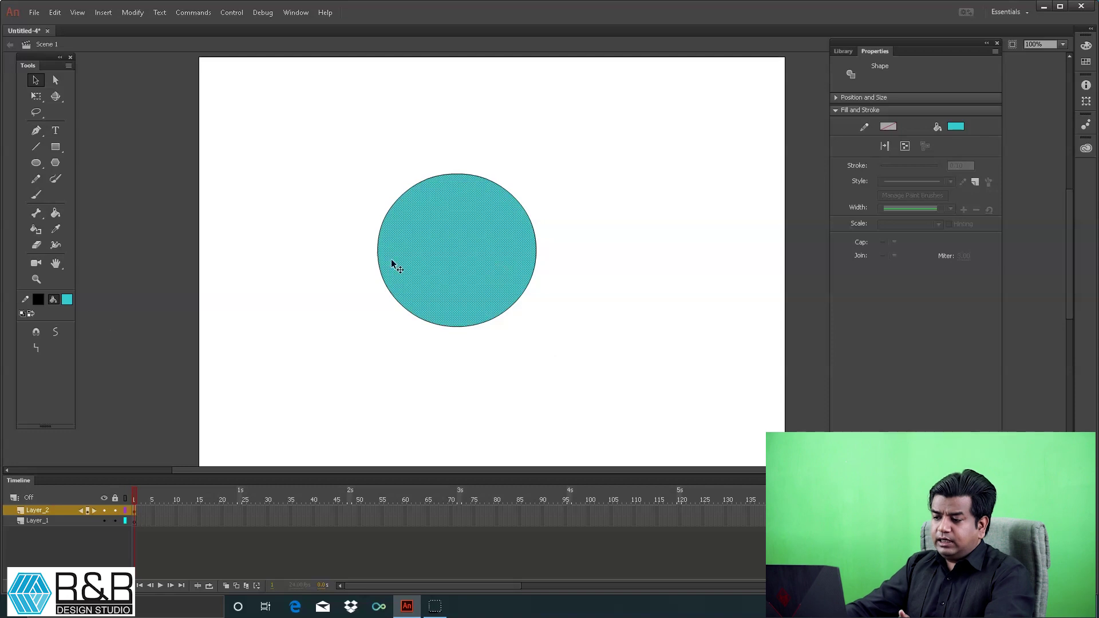
left_click(67, 300)
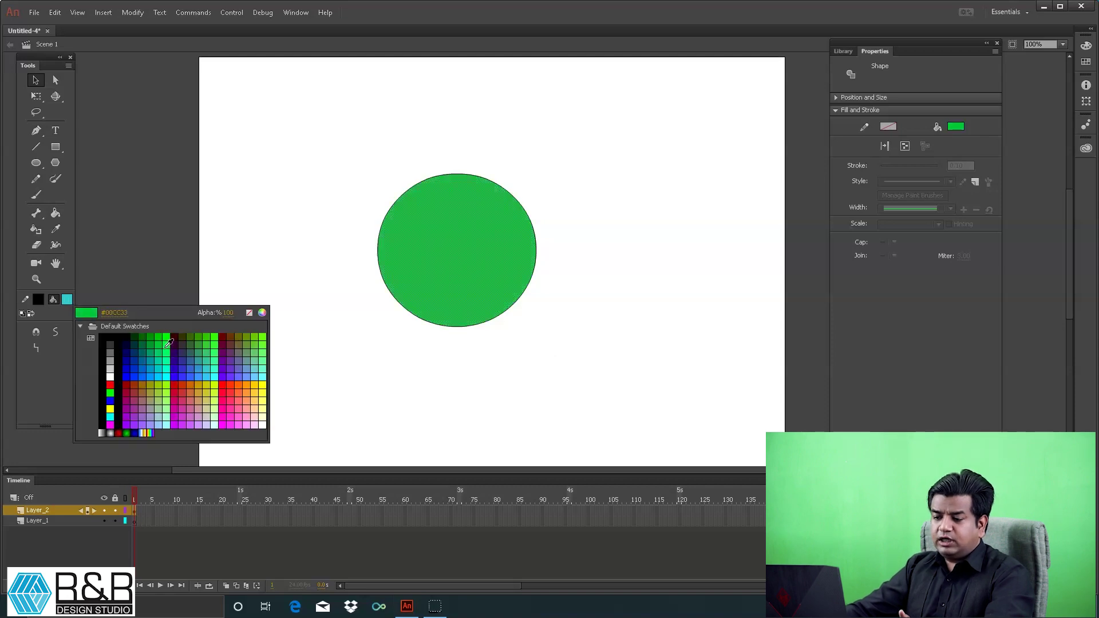
left_click(177, 387)
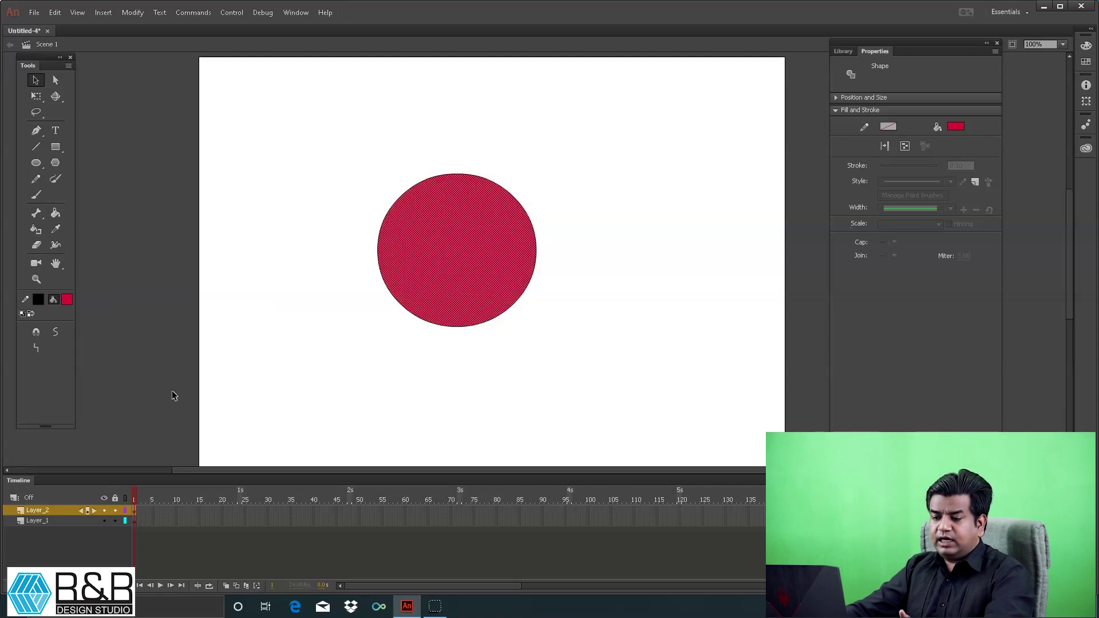
left_click_drag(328, 120, 632, 375)
left_click(461, 166)
Step: Give the circle a blue #0033FF outline and zoom in on its edge
left_click(460, 173)
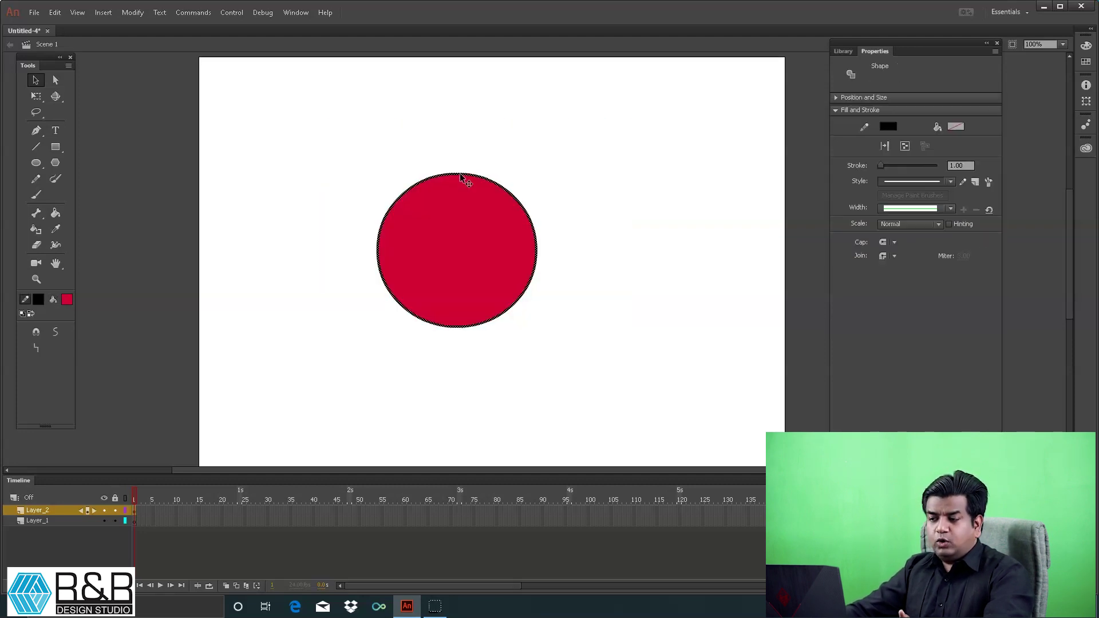
left_click_drag(327, 128, 630, 410)
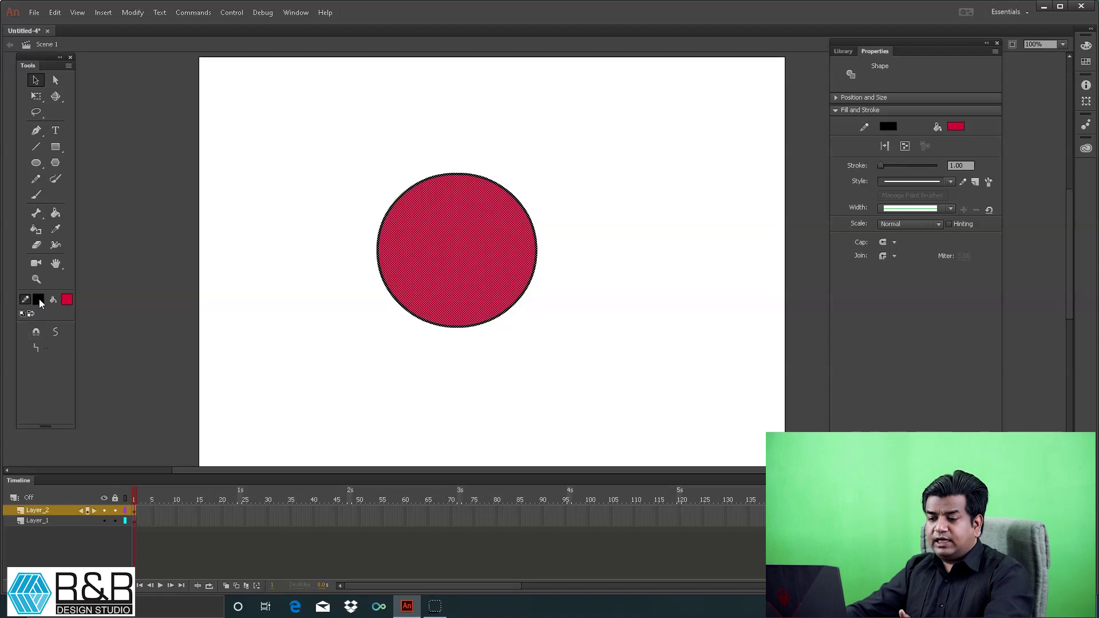
left_click(38, 300)
left_click(106, 376)
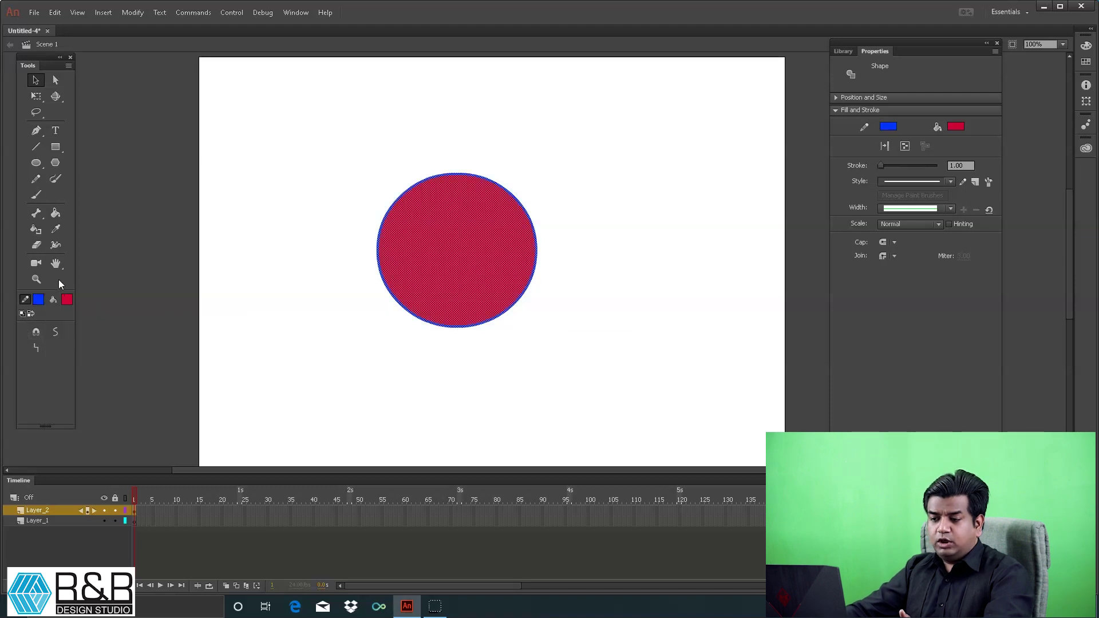
left_click(36, 280)
left_click_drag(424, 155, 486, 215)
left_click_drag(471, 159, 575, 241)
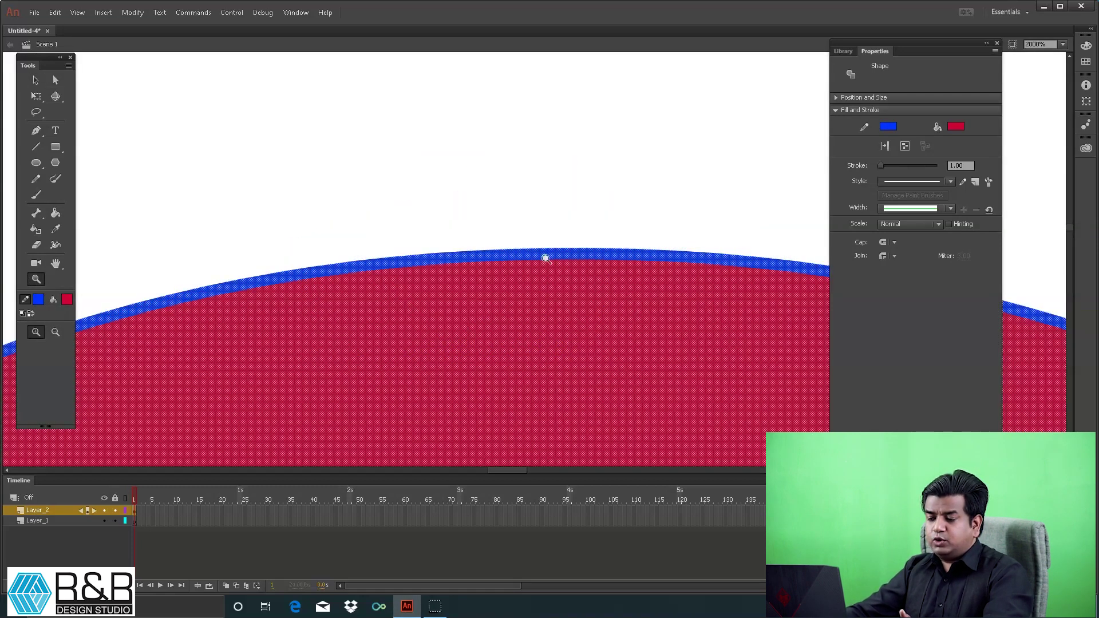
Step: Fit the stage in the window and move the circle to the upper left
double_click(56, 263)
left_click(36, 80)
left_click_drag(409, 124, 689, 386)
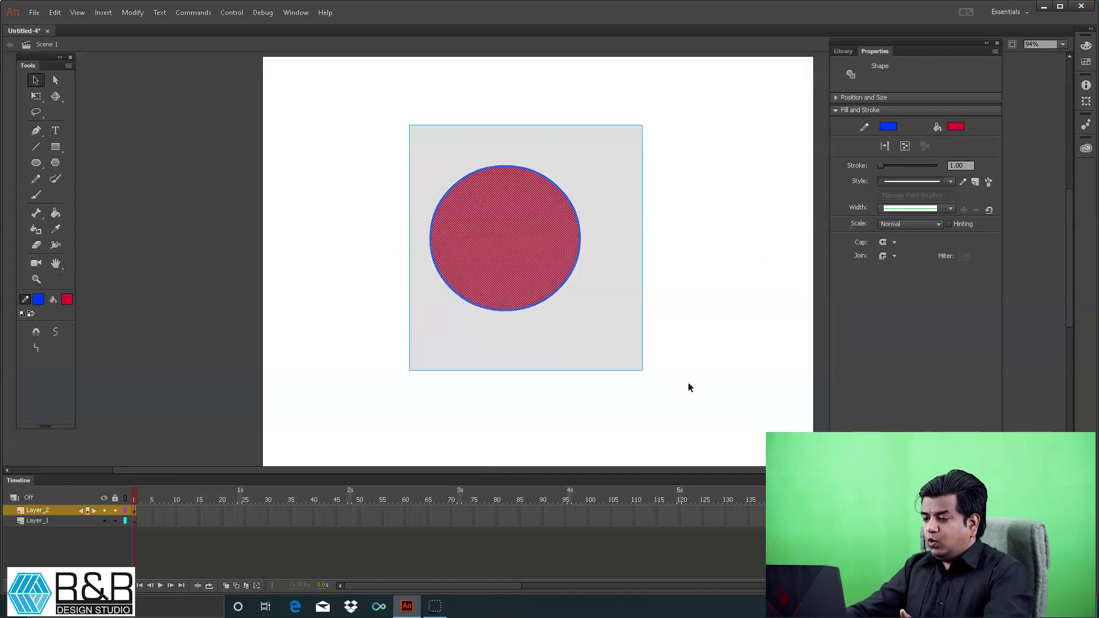
left_click_drag(534, 276, 407, 196)
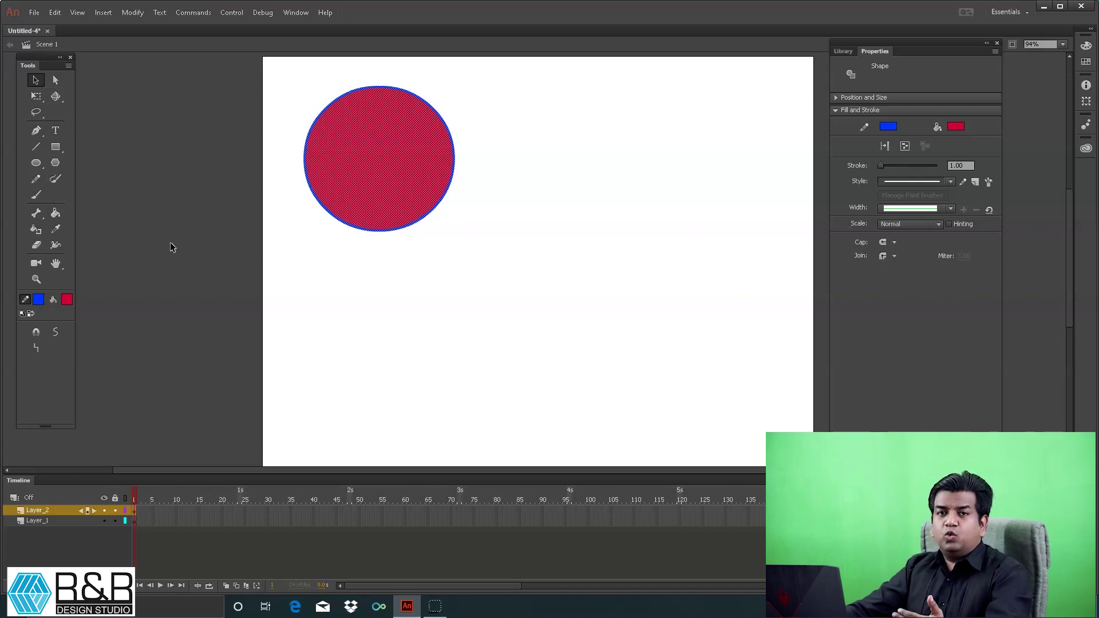
Step: Zoom in closely on the circle's edge, then fit the whole stage again
left_click(36, 279)
left_click_drag(474, 121, 421, 182)
left_click_drag(650, 138, 516, 256)
left_click_drag(664, 155, 522, 273)
left_click_drag(651, 164, 473, 315)
left_click_drag(633, 172, 420, 361)
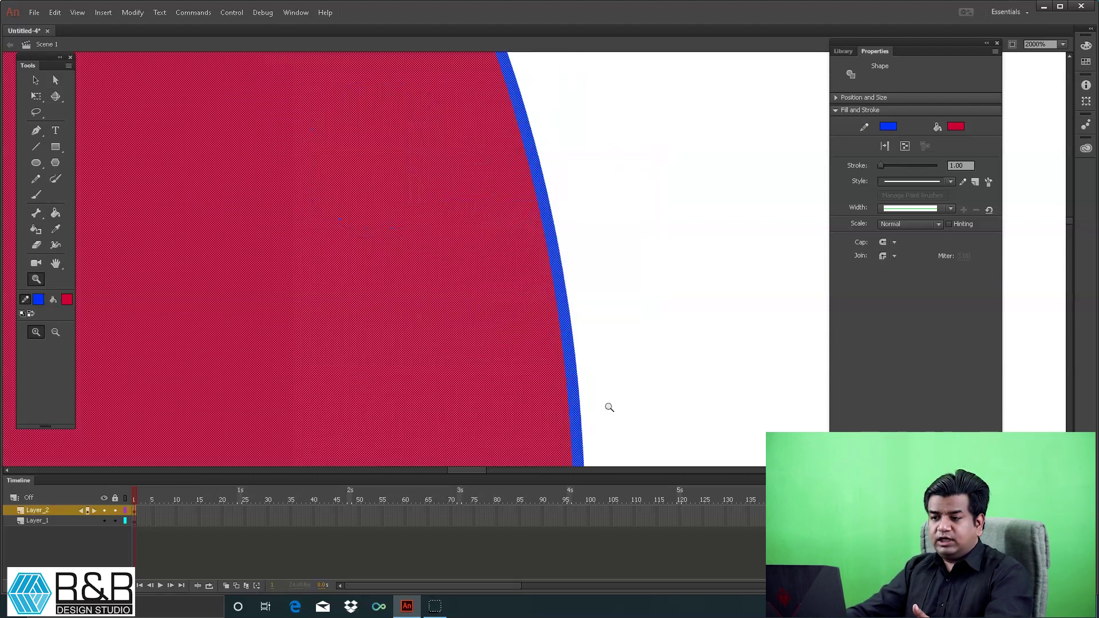
double_click(56, 264)
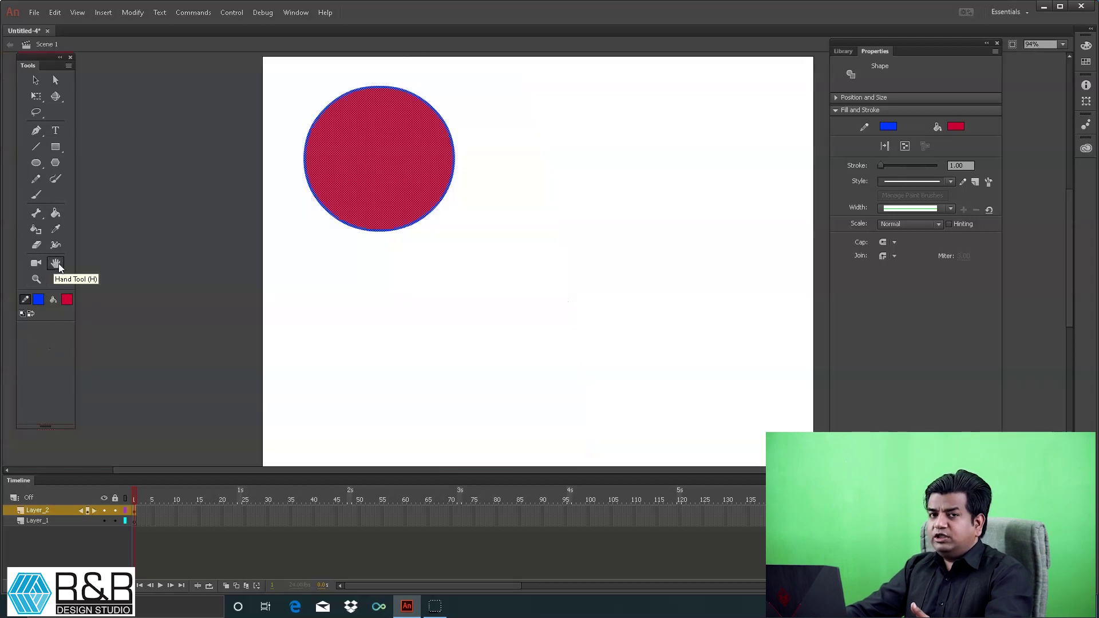
left_click(36, 80)
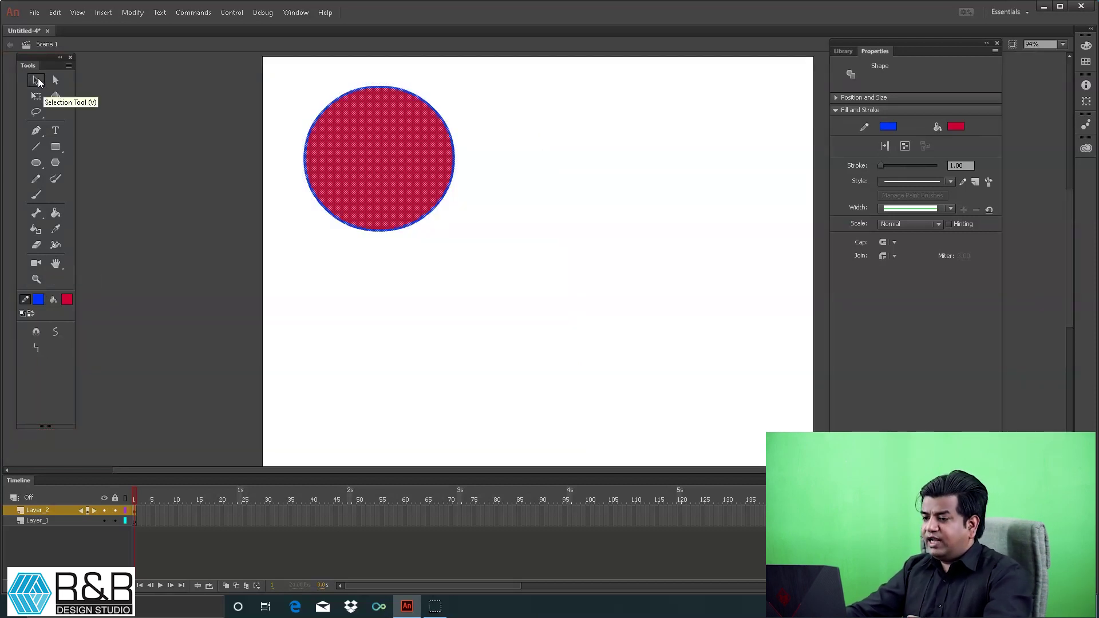
Step: Delete the red circle and switch to the PolyStar tool for drawing polygons
key("Delete")
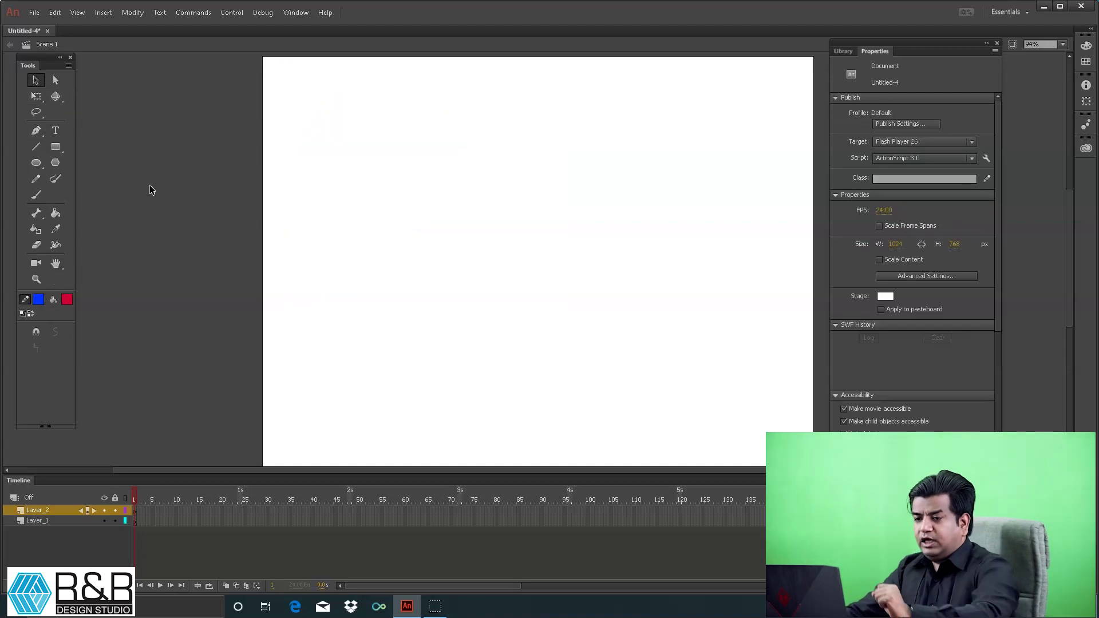
left_click(40, 162)
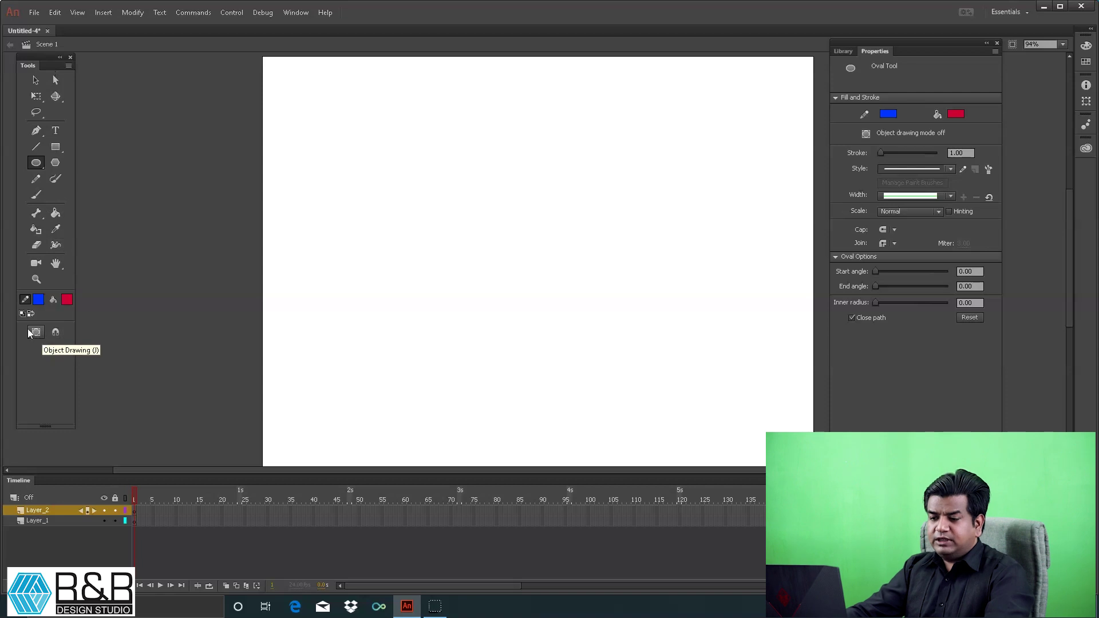
left_click(38, 166)
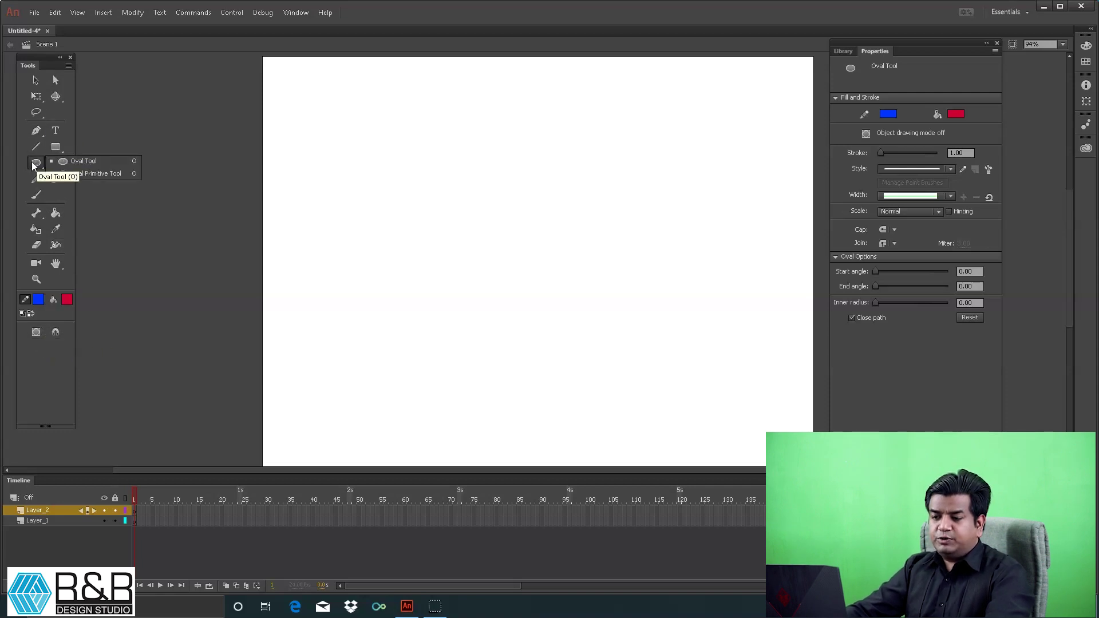
left_click(35, 162)
left_click(58, 147)
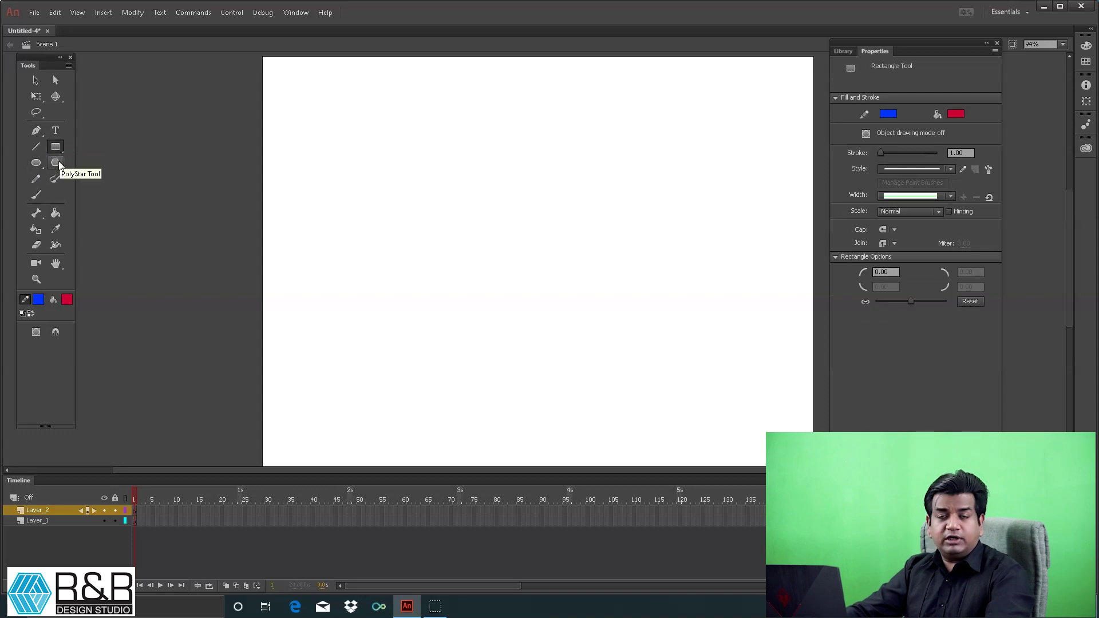
left_click(61, 165)
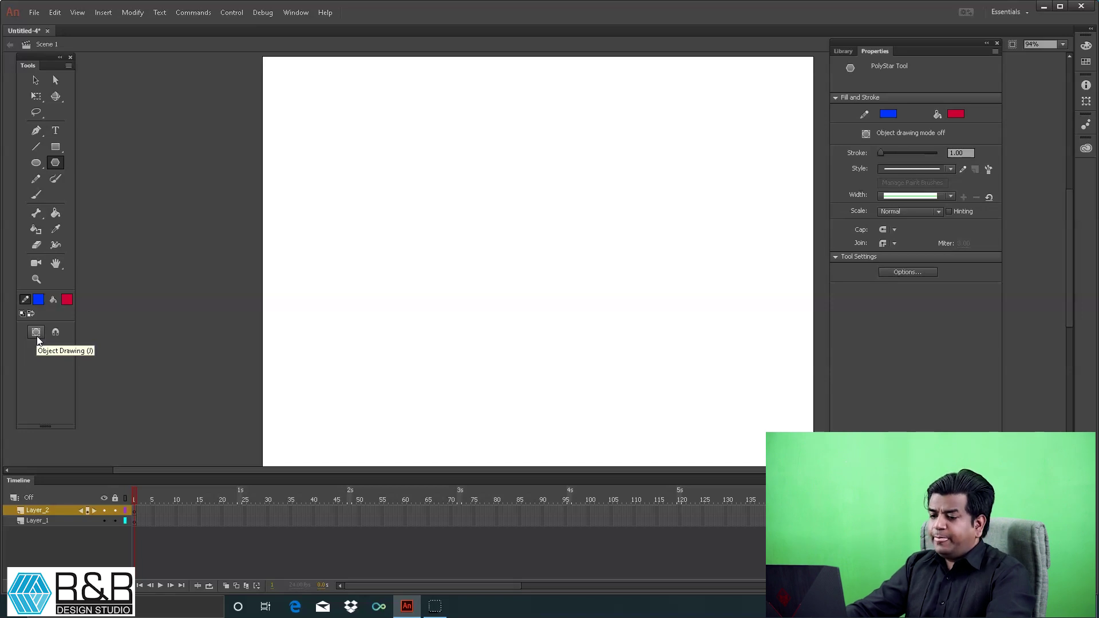
Step: Draw a red, blue-outlined pentagon near the stage's upper-left corner
mouse_move(353, 152)
left_mouse_down()
mouse_move(416, 221)
mouse_move(400, 210)
left_mouse_up()
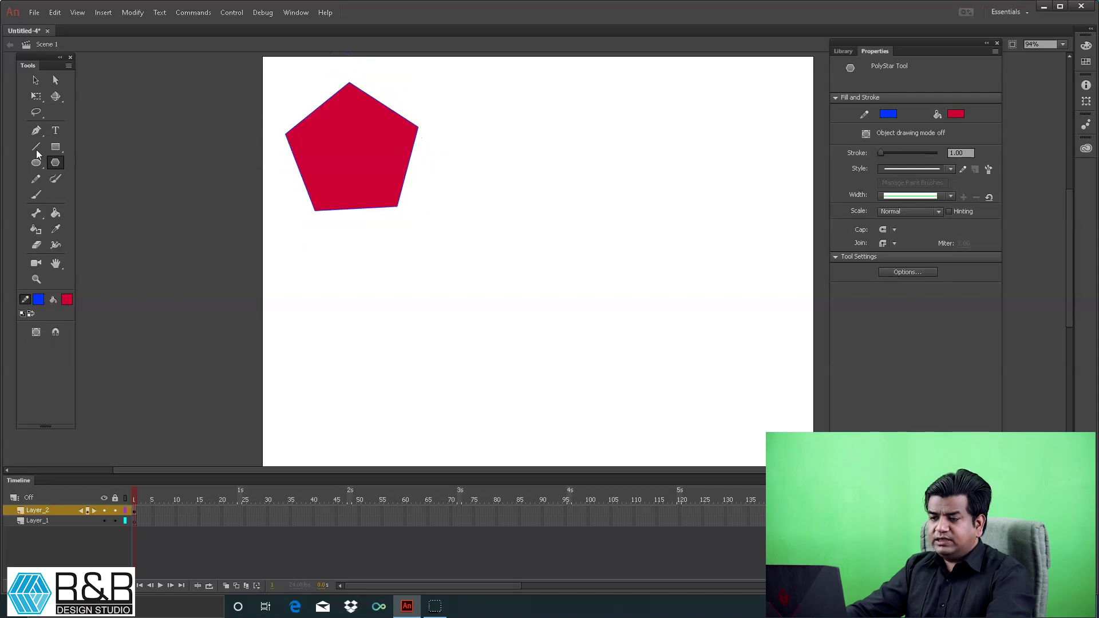
left_click(36, 81)
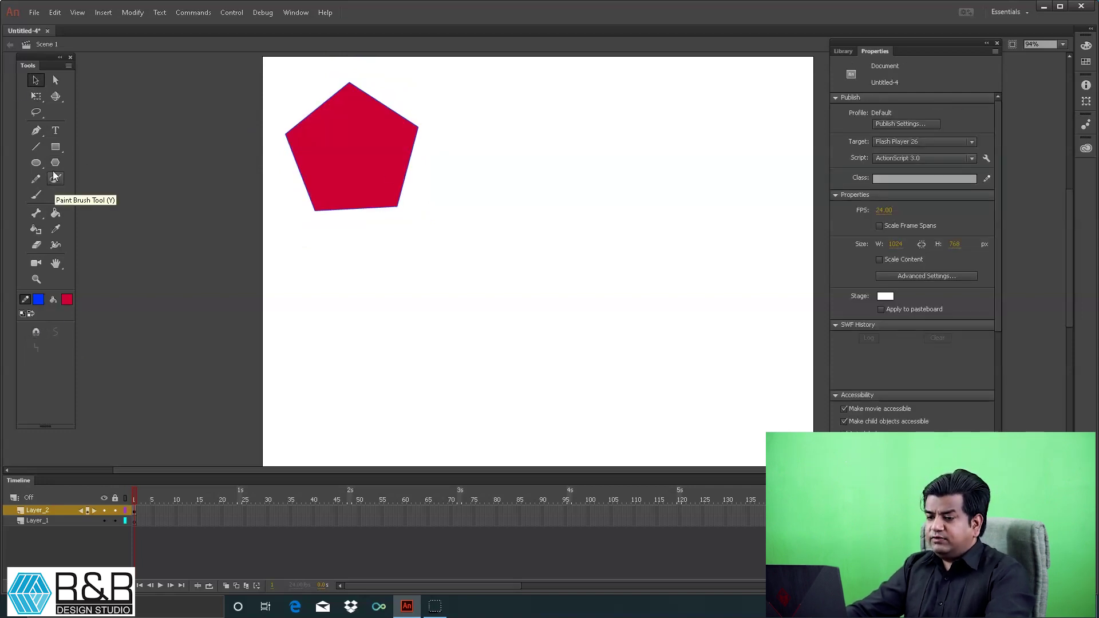
left_click(56, 146)
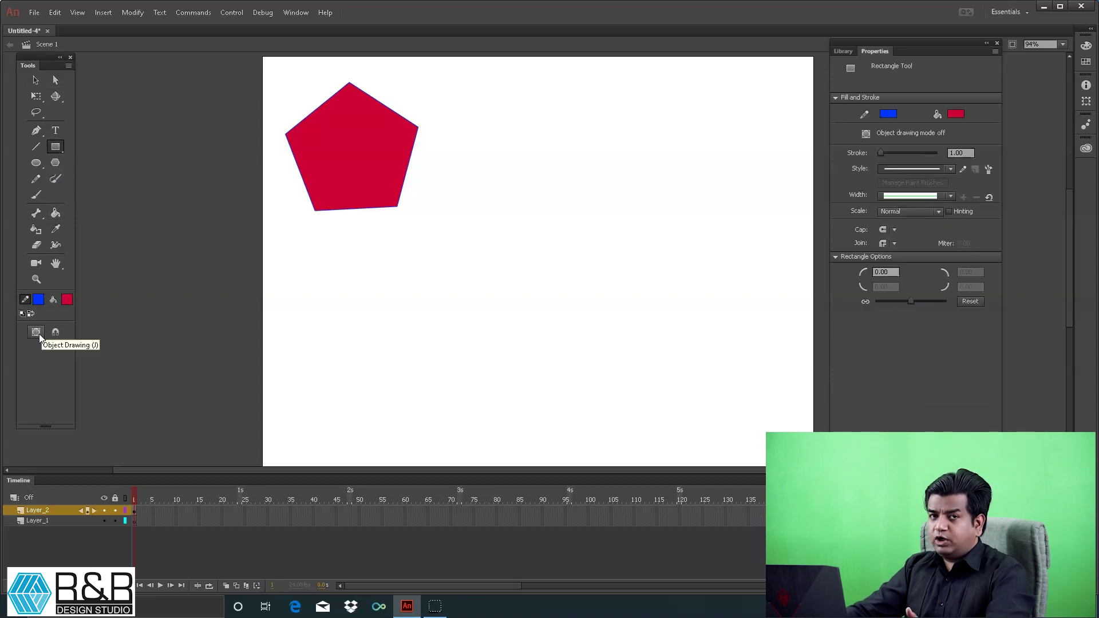
Step: Fill the pentagon's right half green and a narrow strip at its right side black
key("v")
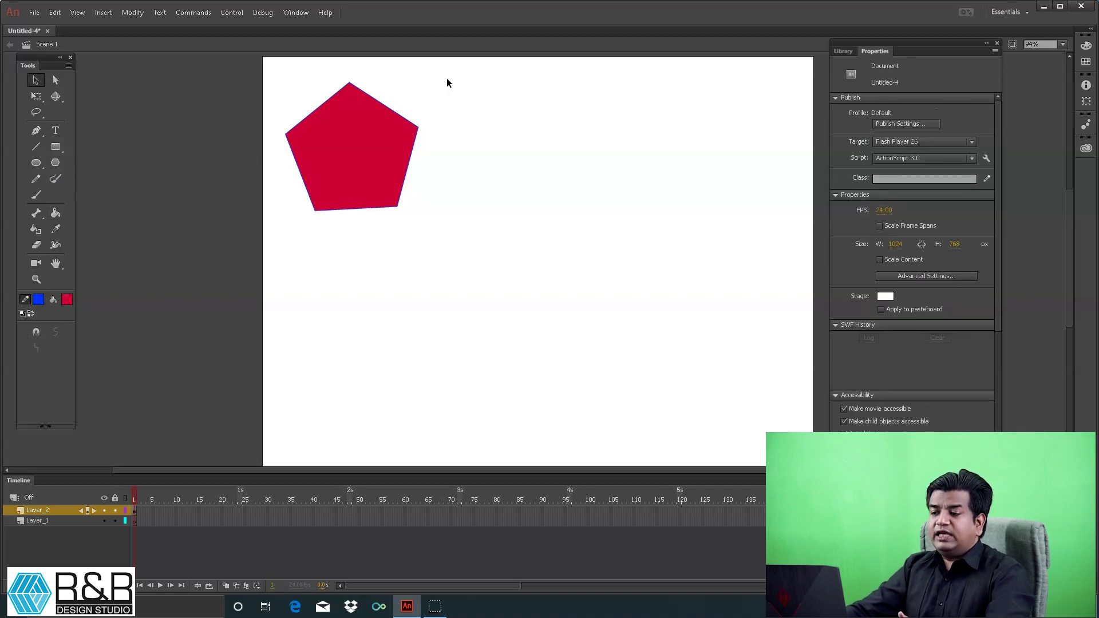
mouse_move(447, 77)
left_mouse_down()
mouse_move(390, 241)
mouse_move(349, 291)
left_mouse_up()
left_click(962, 127)
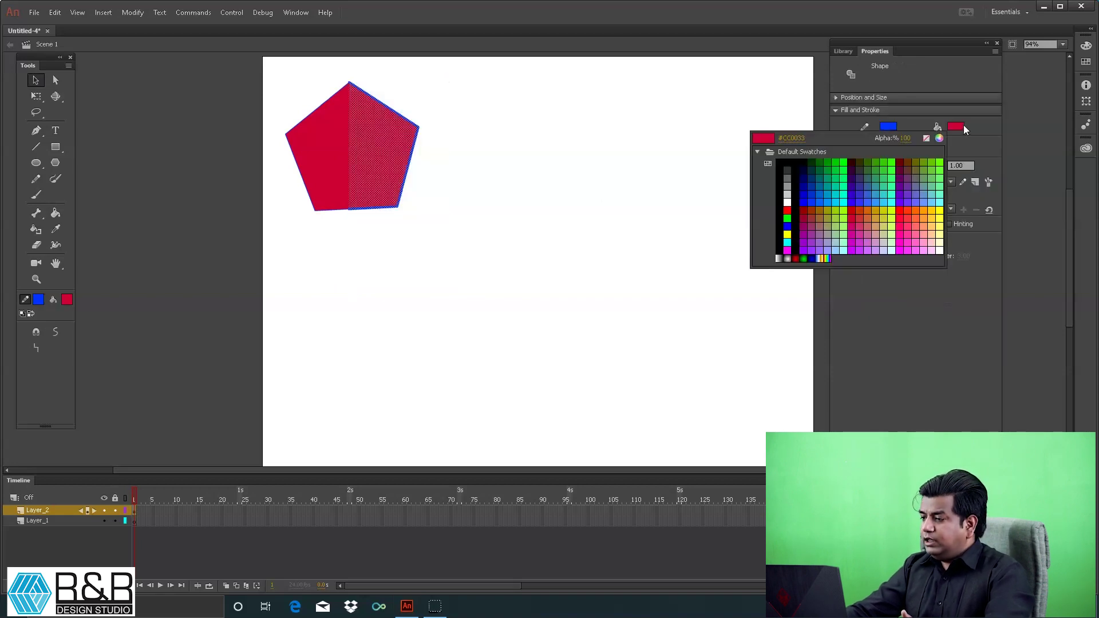
left_click(827, 171)
left_click_drag(458, 90, 380, 291)
left_click(952, 127)
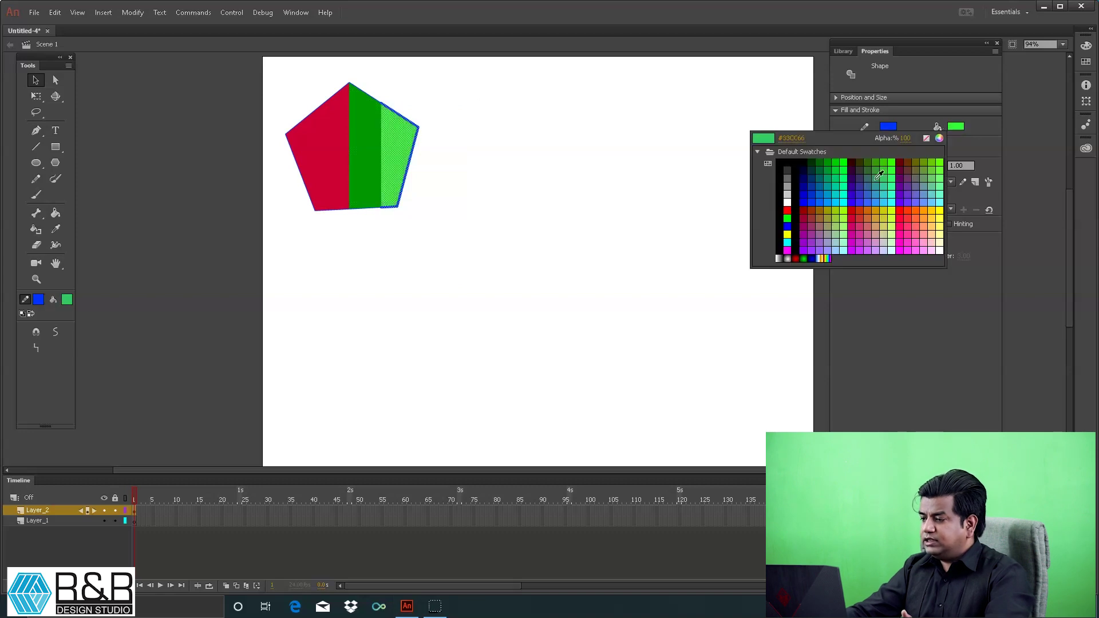
left_click(800, 195)
Step: Fill a thin left-edge strip pink and a horizontal band across the pentagon purple
left_click_drag(297, 91, 324, 277)
left_click(956, 127)
left_click(860, 232)
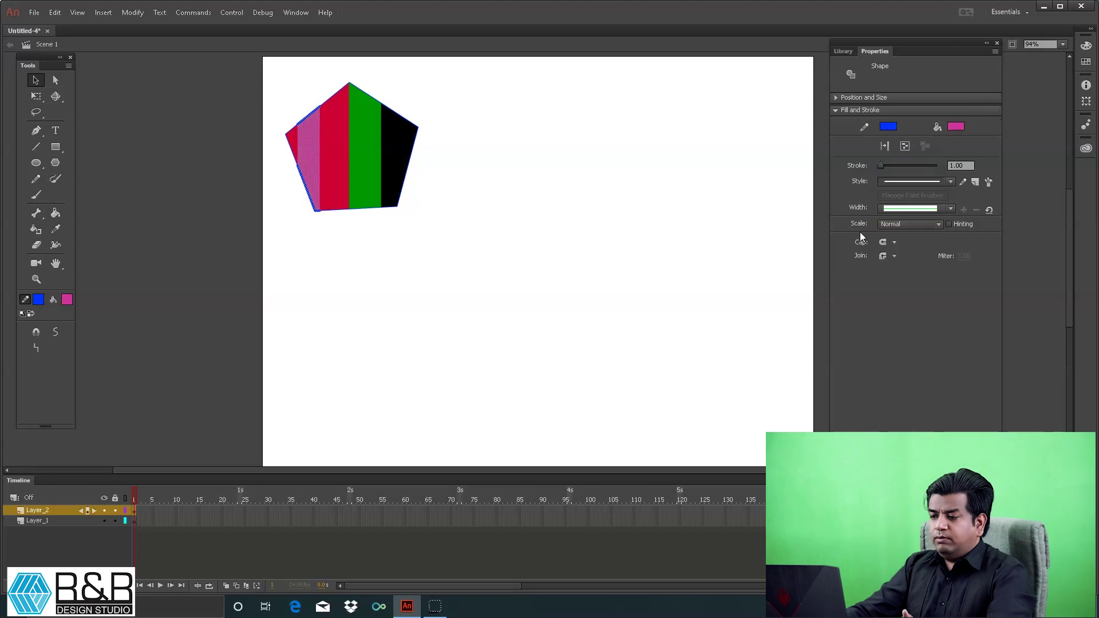
left_click(502, 213)
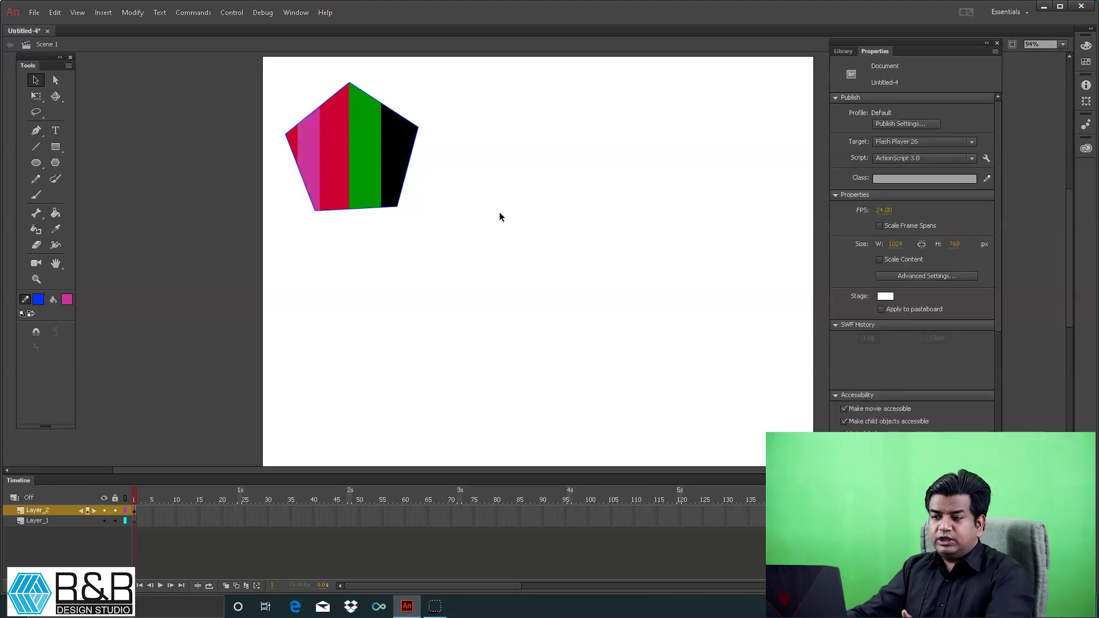
left_click_drag(481, 152, 278, 175)
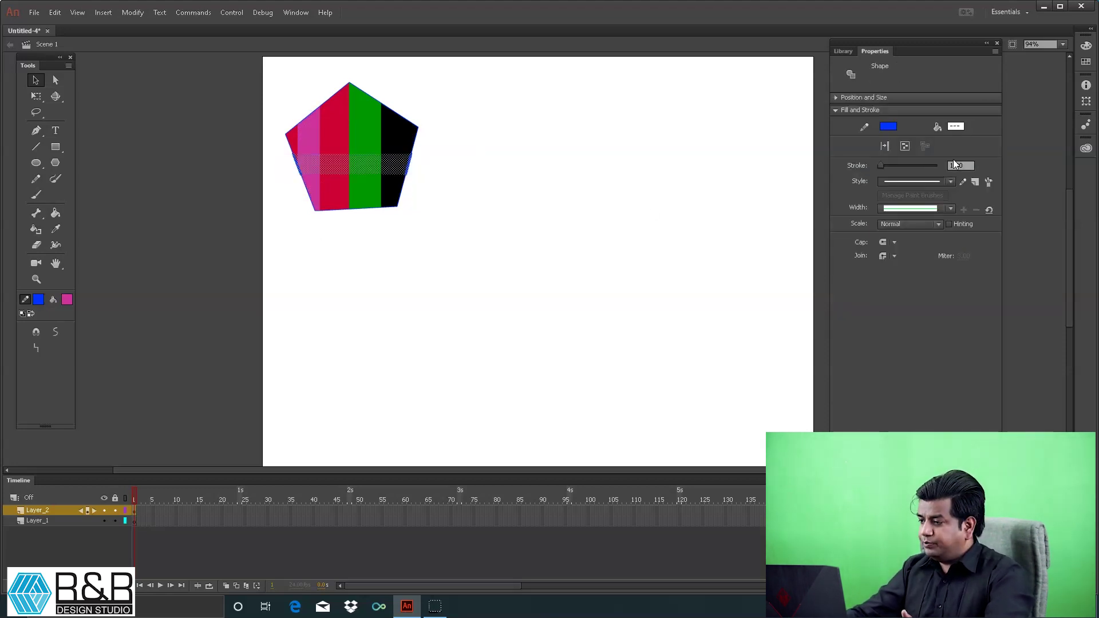
left_click(956, 127)
left_click(911, 182)
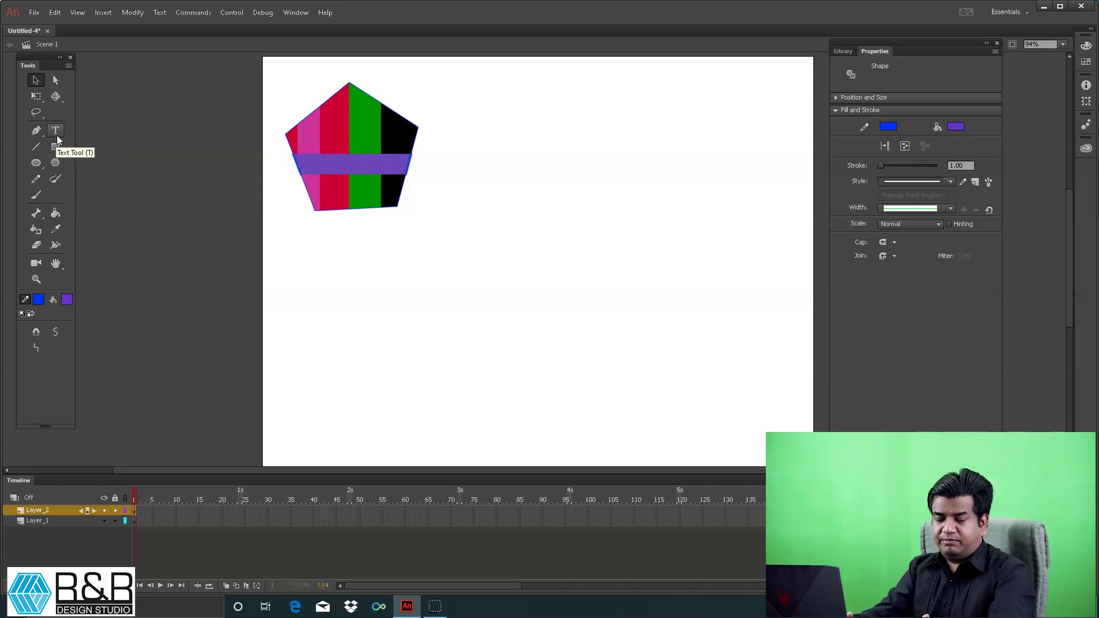
Step: Turn on Object Drawing and draw a purple circle right of the pentagon, nudging it up-left
left_click(35, 162)
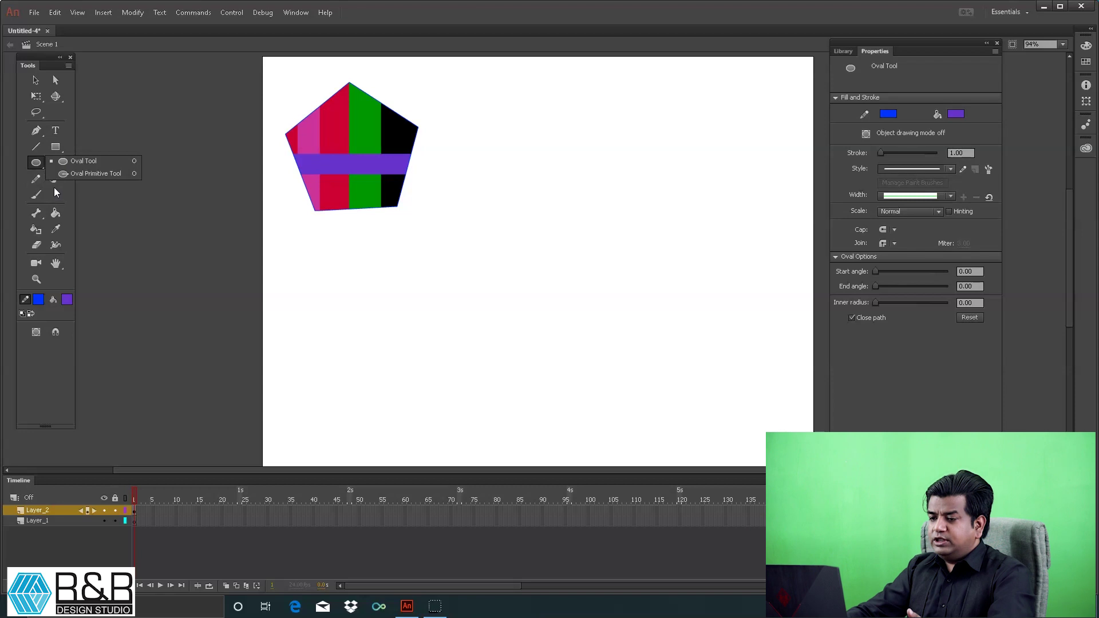
left_click(36, 163)
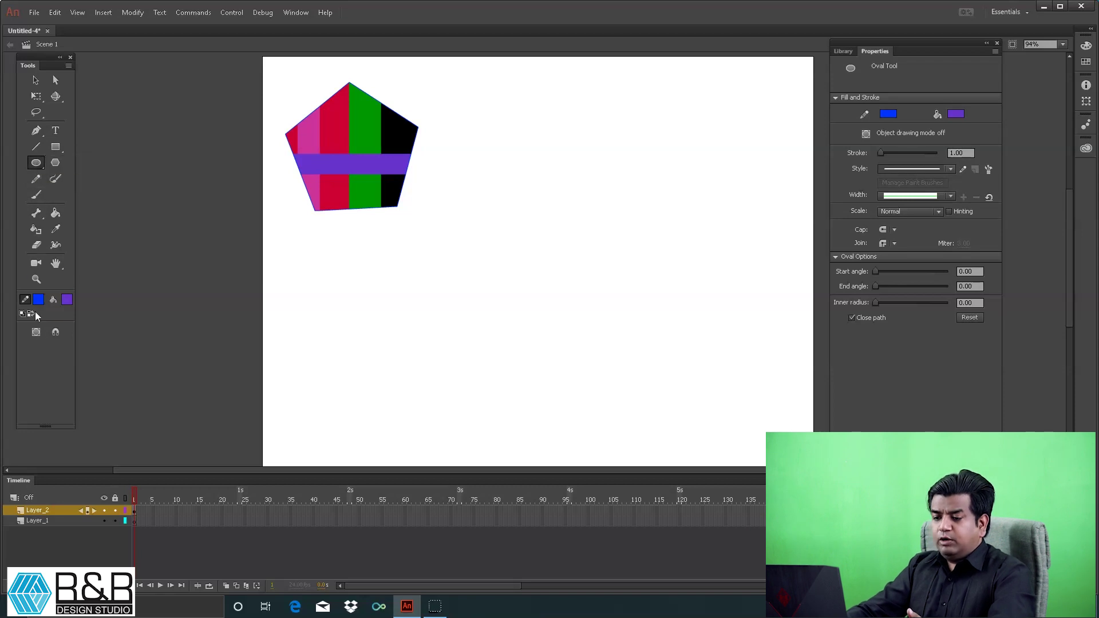
left_click(36, 335)
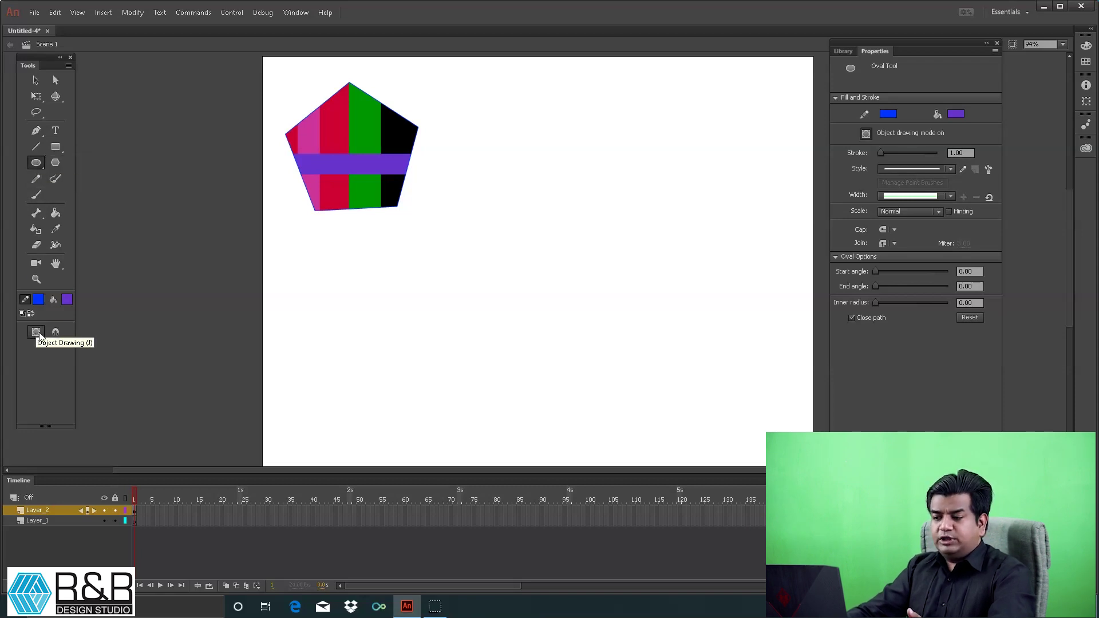
mouse_move(518, 143)
left_mouse_down()
mouse_move(595, 231)
mouse_move(658, 260)
mouse_move(653, 274)
left_mouse_up()
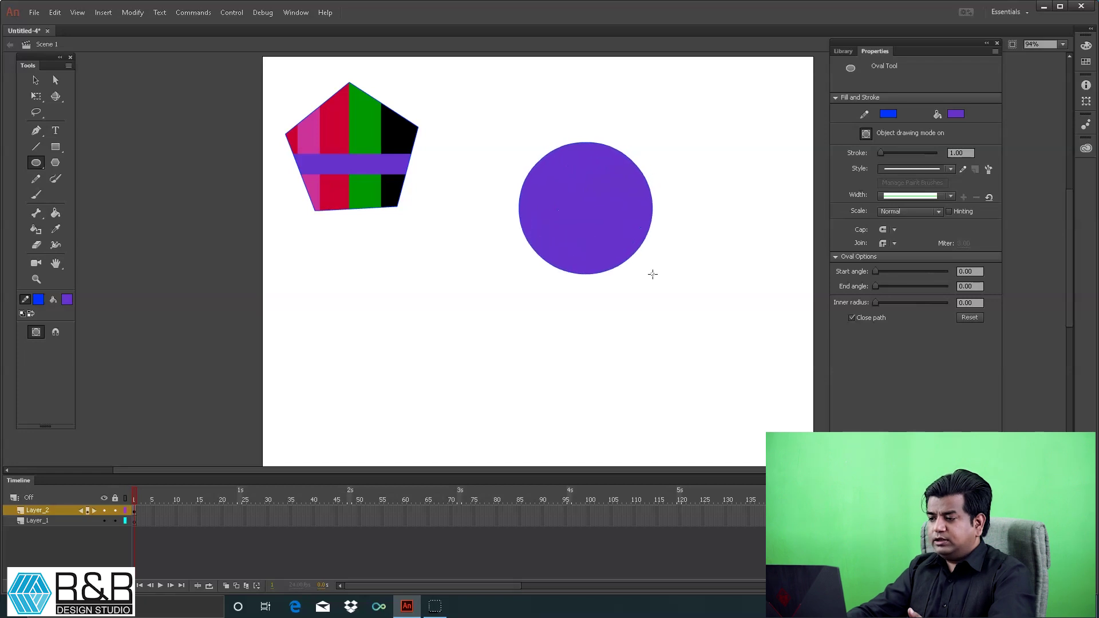
left_click(34, 82)
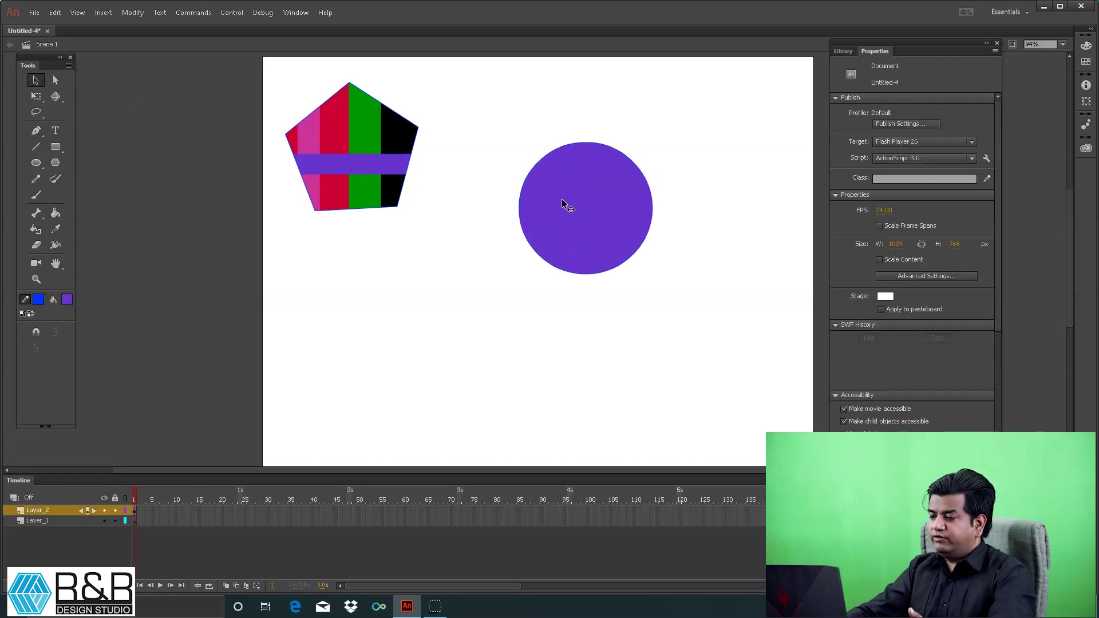
left_click_drag(567, 205, 542, 160)
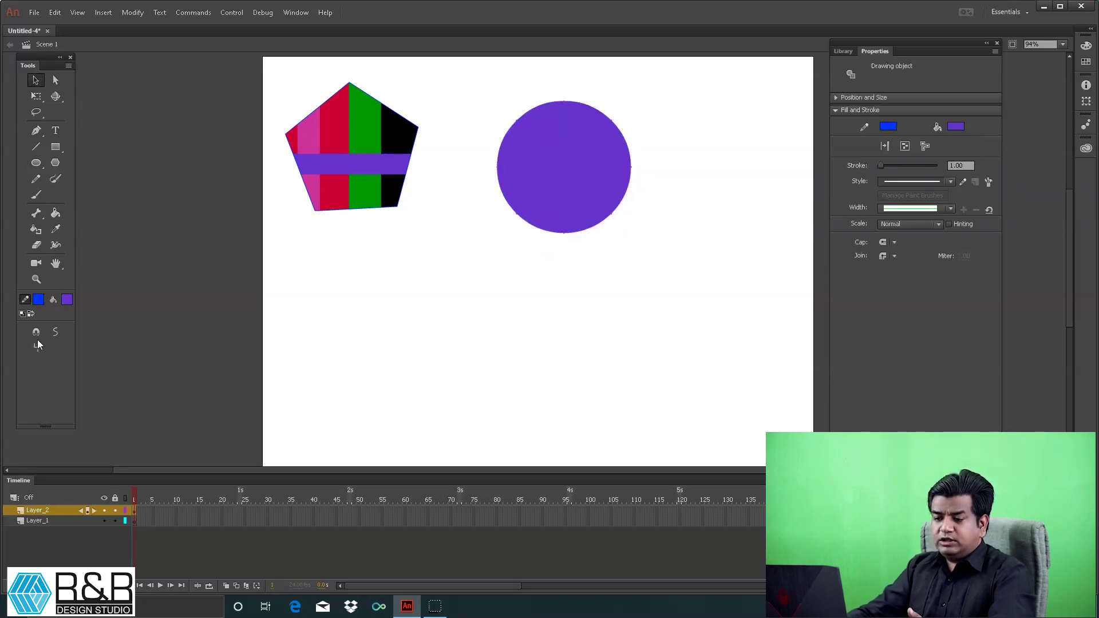
Step: Draw a second purple circle and place it below the first one
left_click(58, 148)
left_click(36, 162)
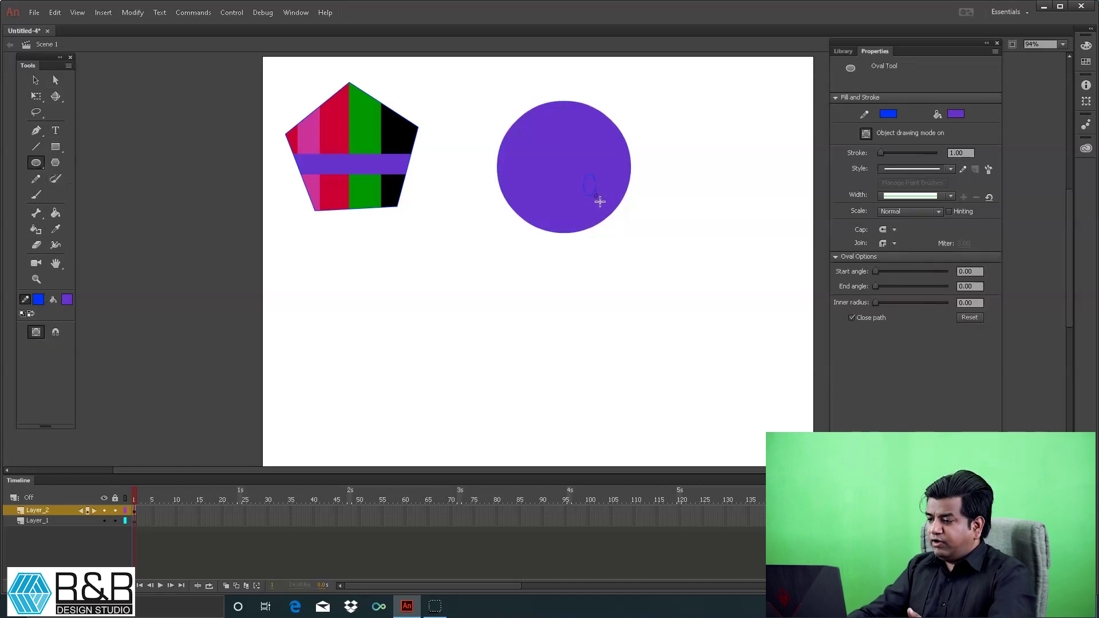
left_click_drag(583, 174, 716, 307)
key("v")
left_click_drag(678, 175, 641, 152)
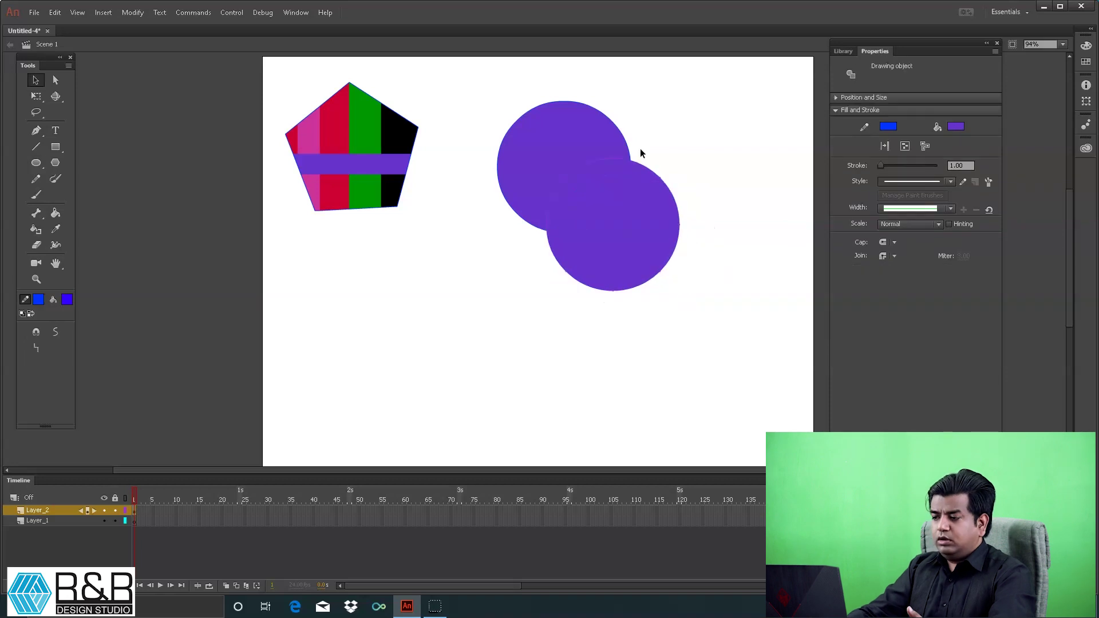
left_click_drag(641, 216, 567, 342)
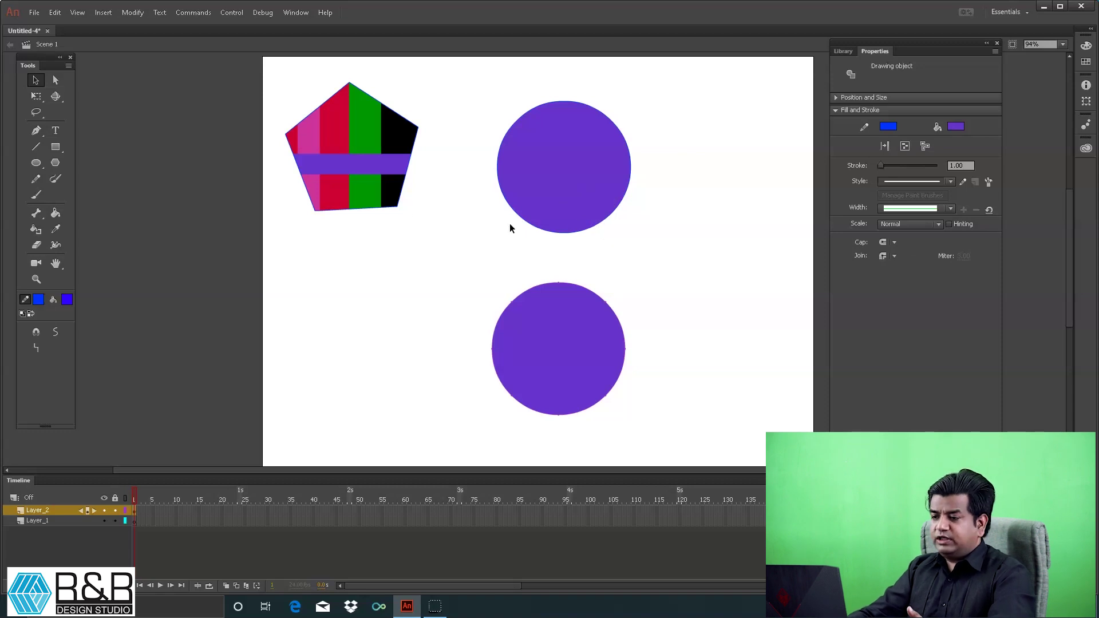
left_click(439, 285)
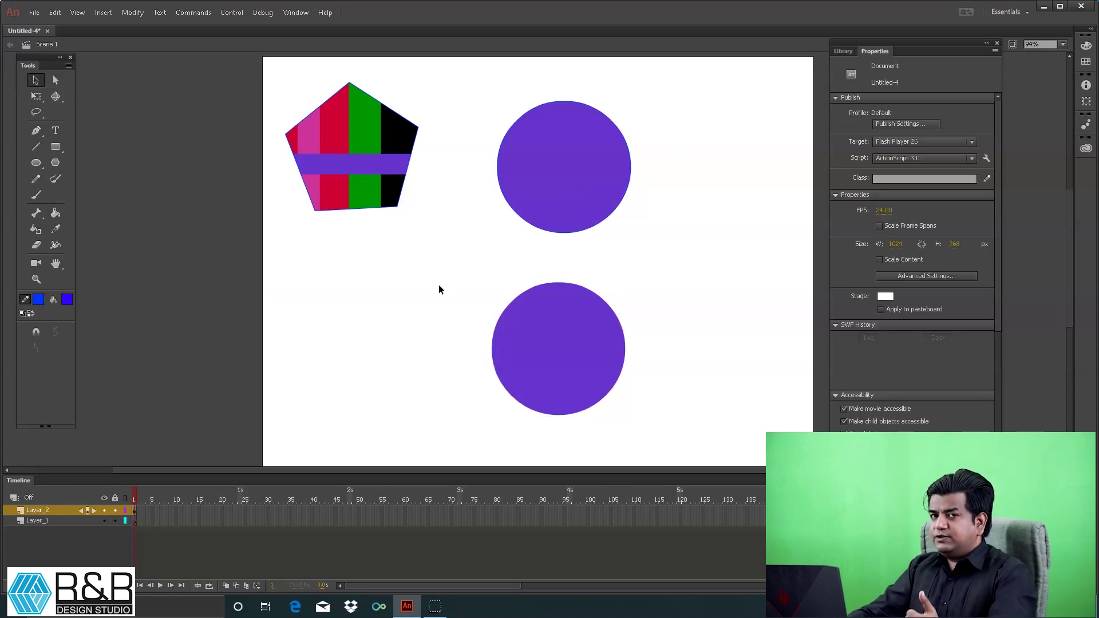
Step: Draw a blue circle at the stage's right, pull its bottom into a teardrop point, and select it
left_click(36, 163)
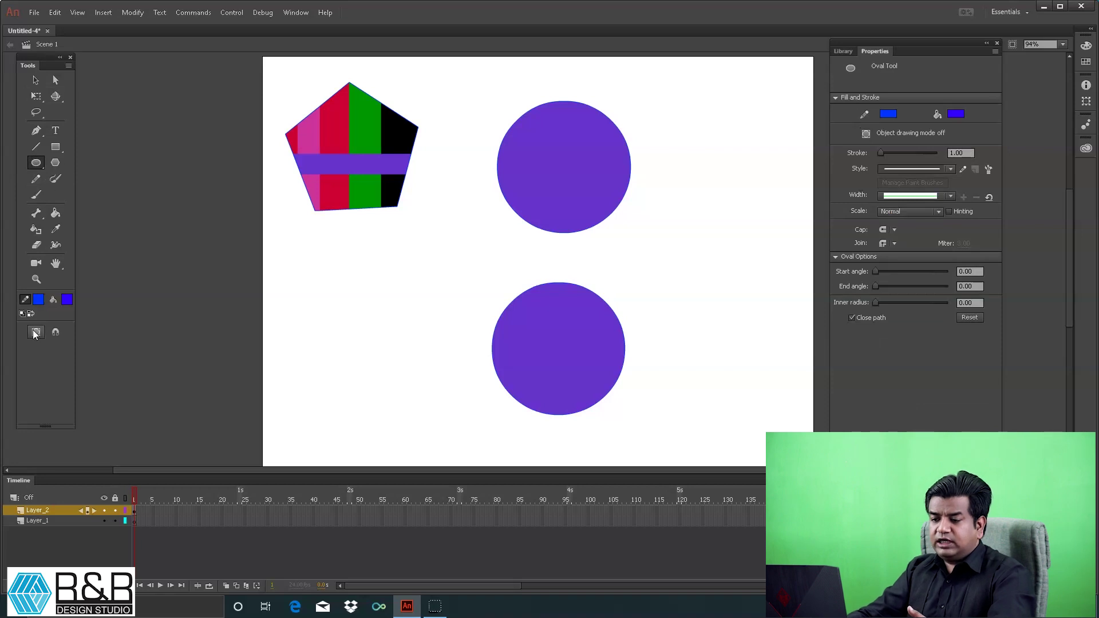
mouse_move(684, 133)
left_mouse_down()
mouse_move(709, 206)
mouse_move(787, 237)
left_mouse_up()
left_click(35, 80)
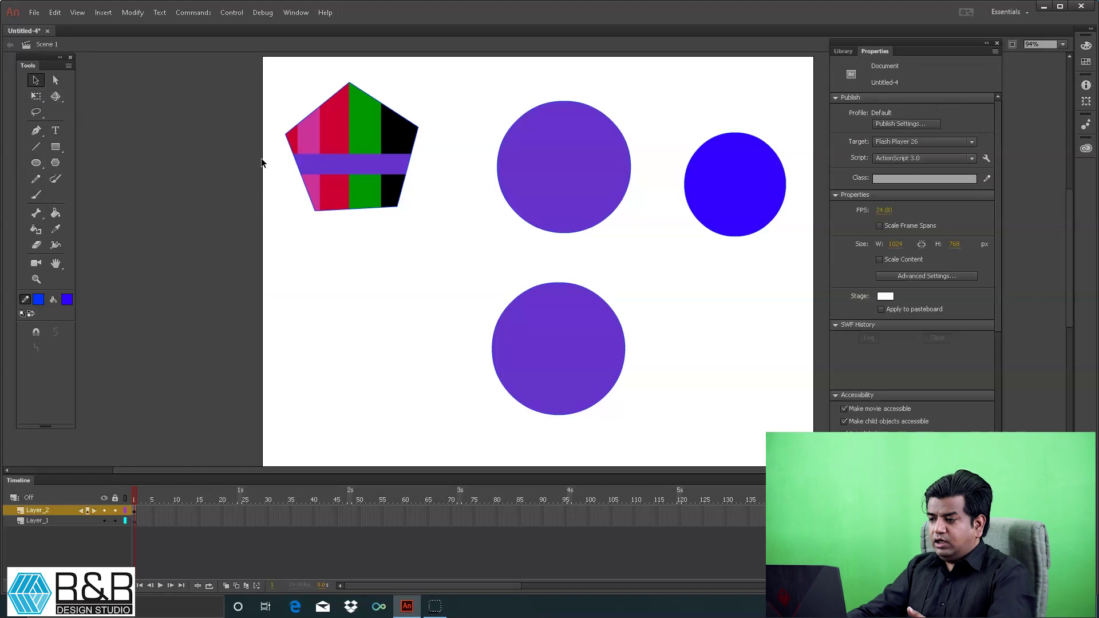
left_click_drag(720, 235, 697, 304)
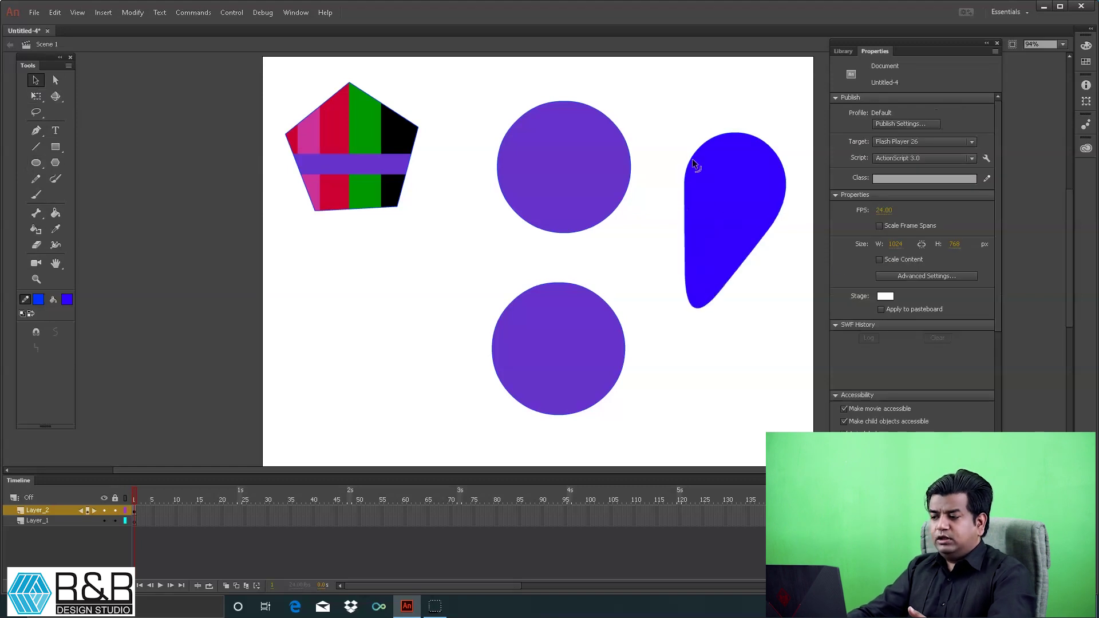
left_click(709, 143)
left_click(704, 142)
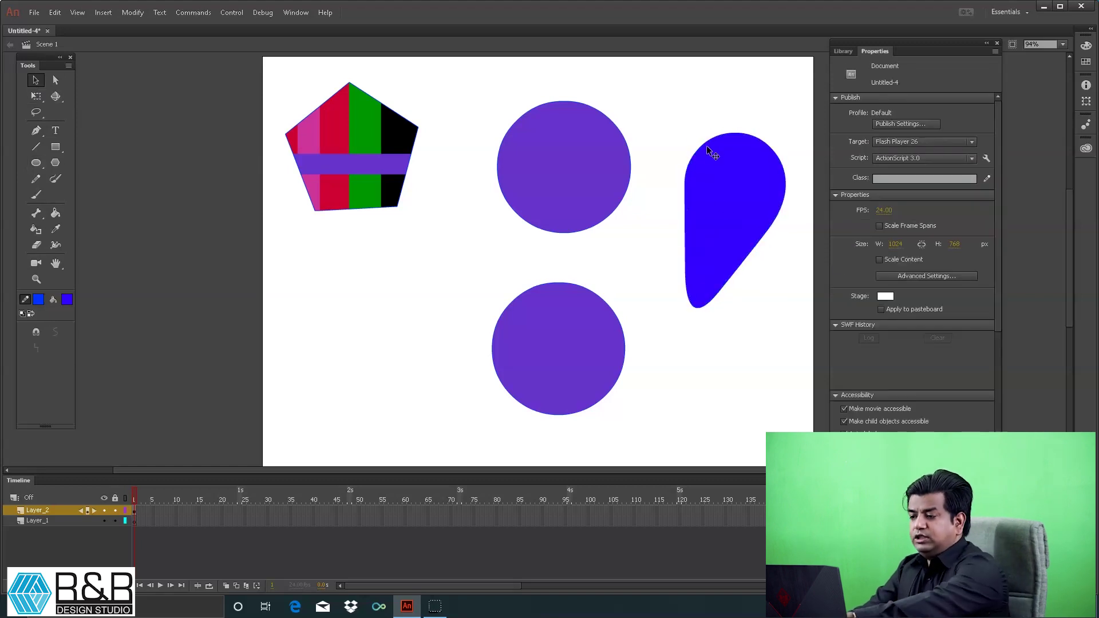
left_click(739, 187)
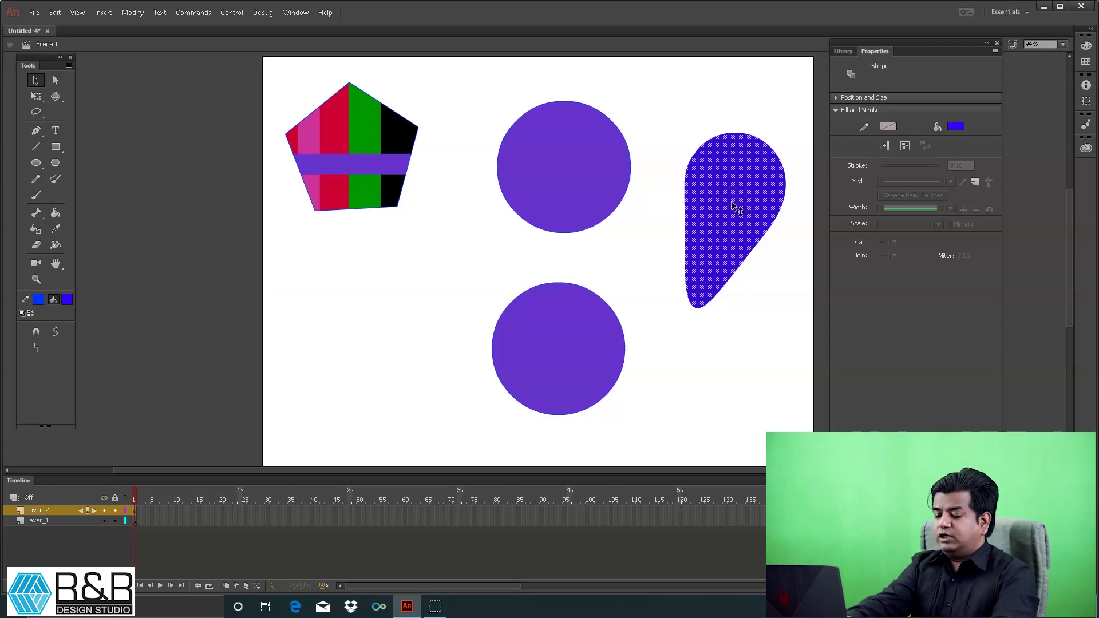
Step: Group the blue teardrop with Ctrl+G, move it over both purple circles, then select all shapes
key("ctrl+g")
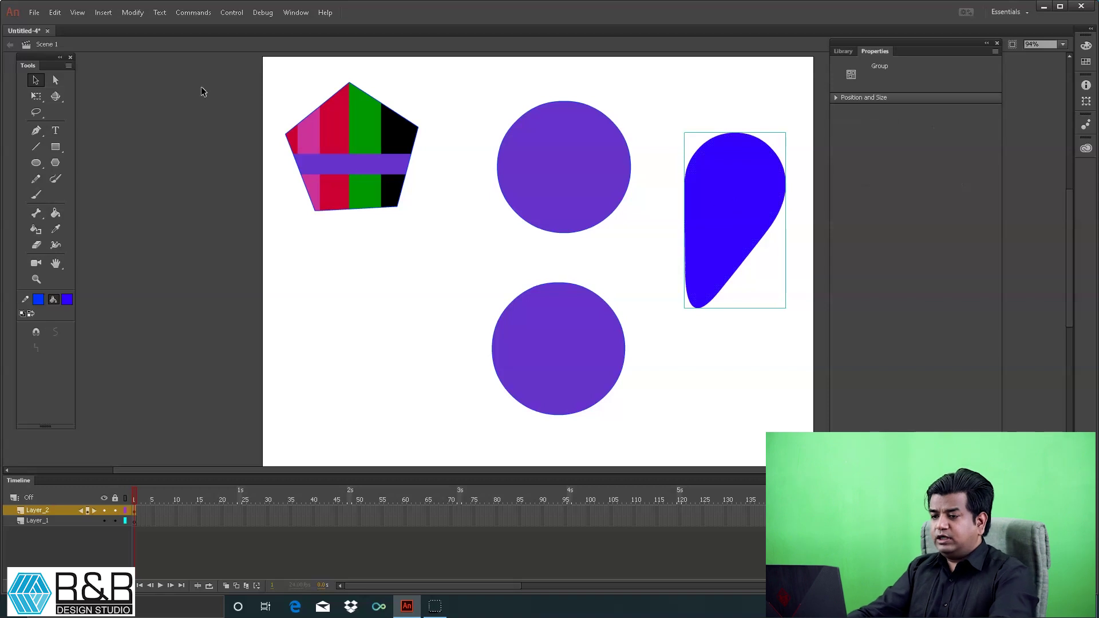
left_click(658, 97)
left_click_drag(723, 177, 514, 217)
left_click(705, 121)
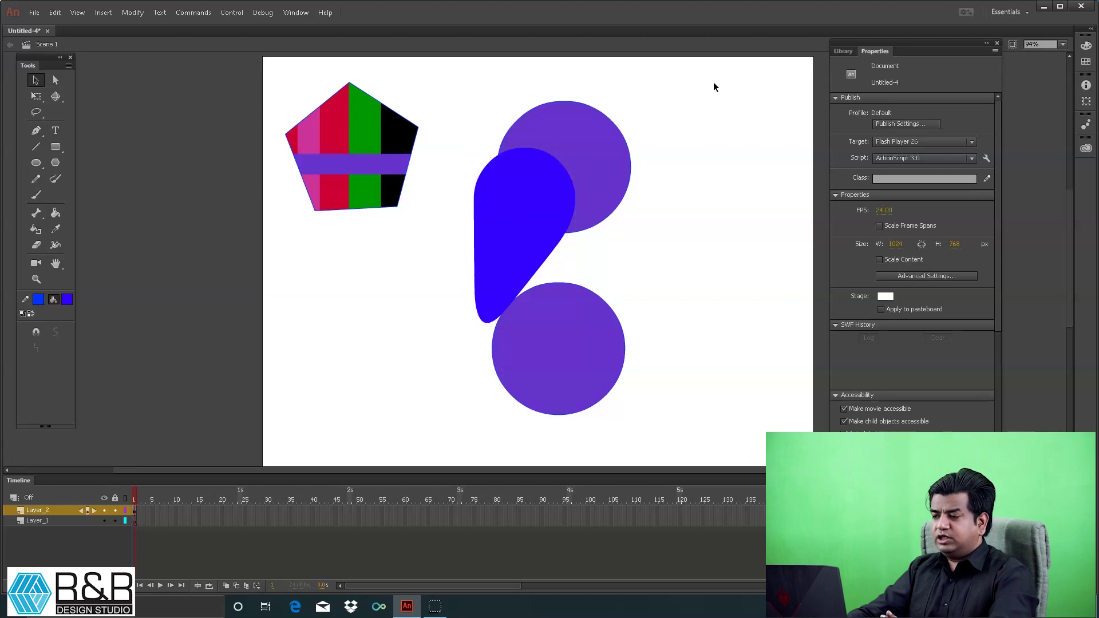
mouse_move(711, 72)
left_mouse_down()
mouse_move(523, 499)
mouse_move(253, 500)
mouse_move(253, 472)
left_mouse_up()
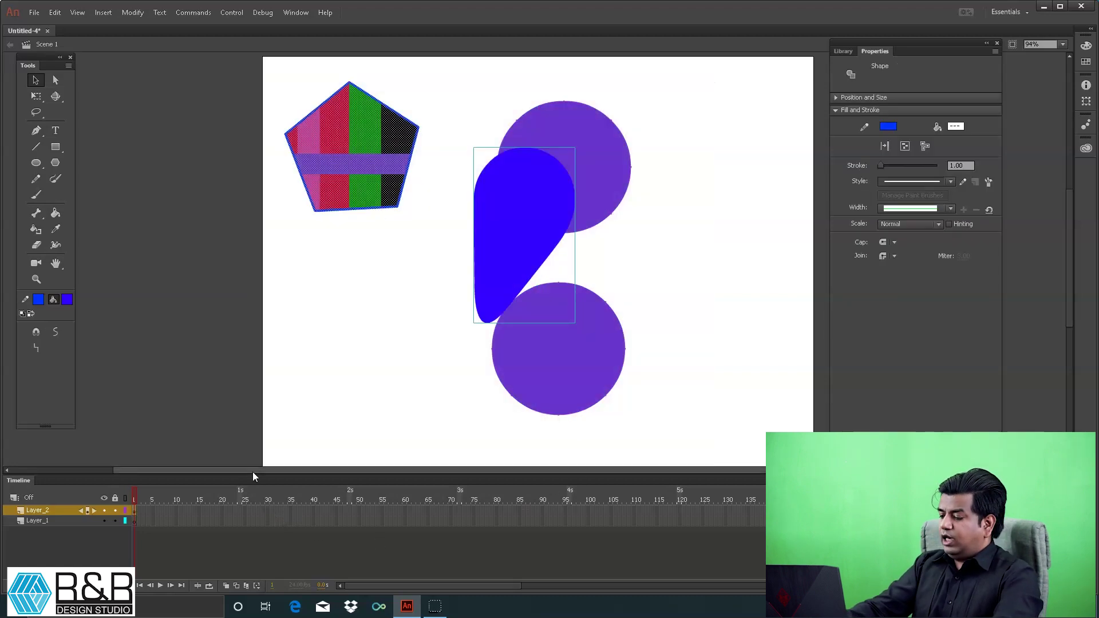
Step: Delete the selected pentagon, purple circles and blue teardrop
key("Delete")
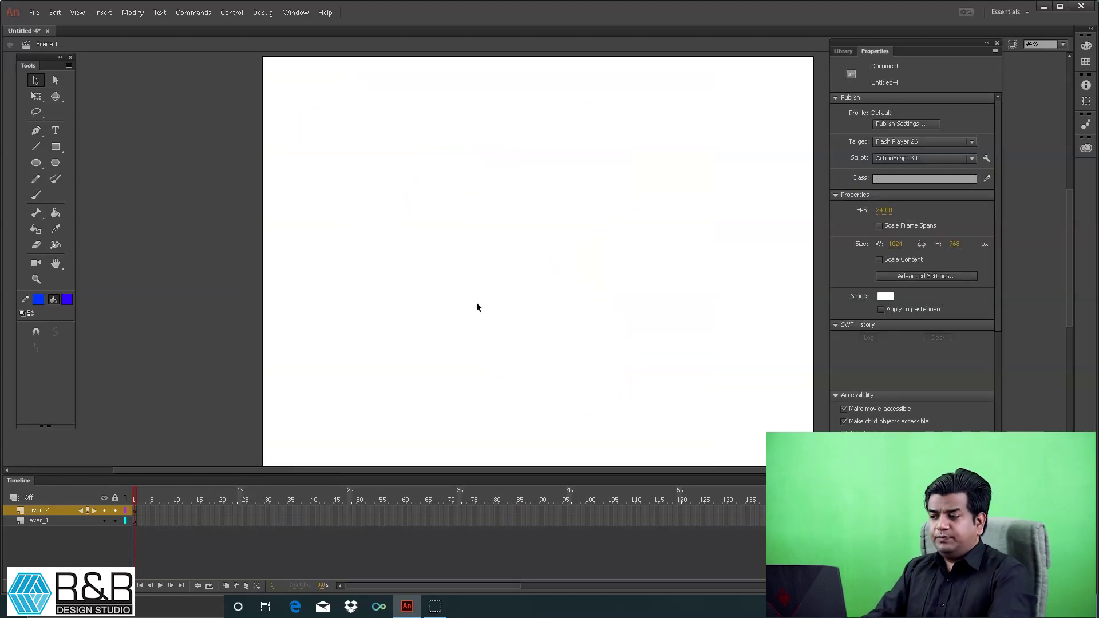